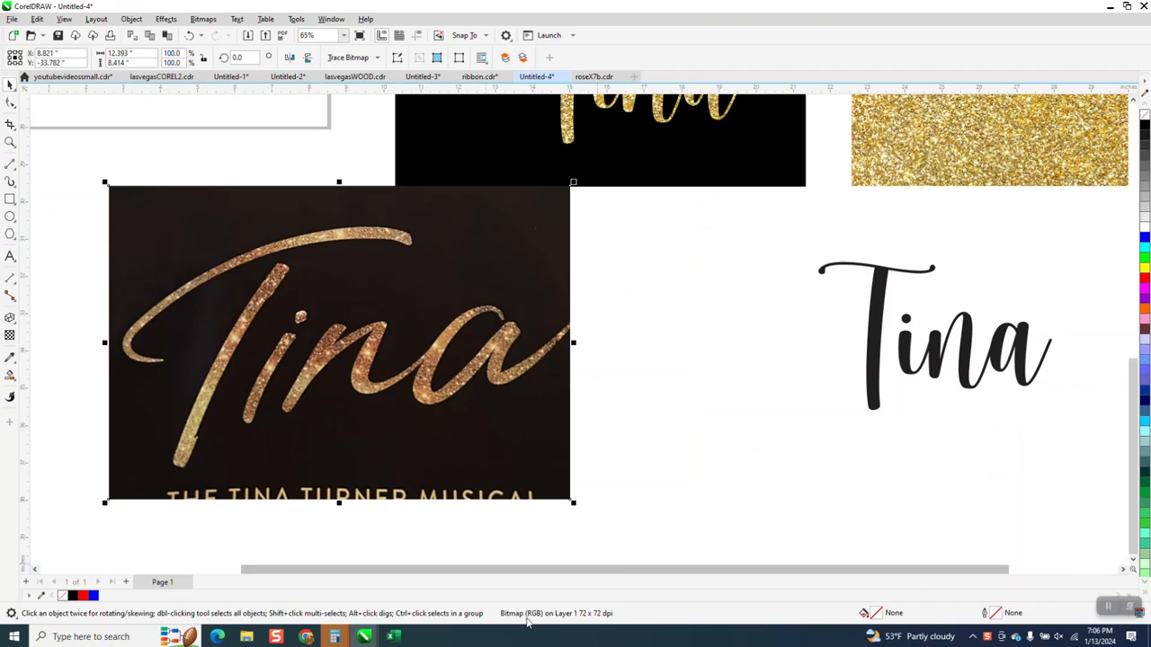
Step: Move the Tina Turner poster photo clear of the black sample image, to about X 6.36, Y -34.73 inches
left_click_drag(468, 480, 409, 502)
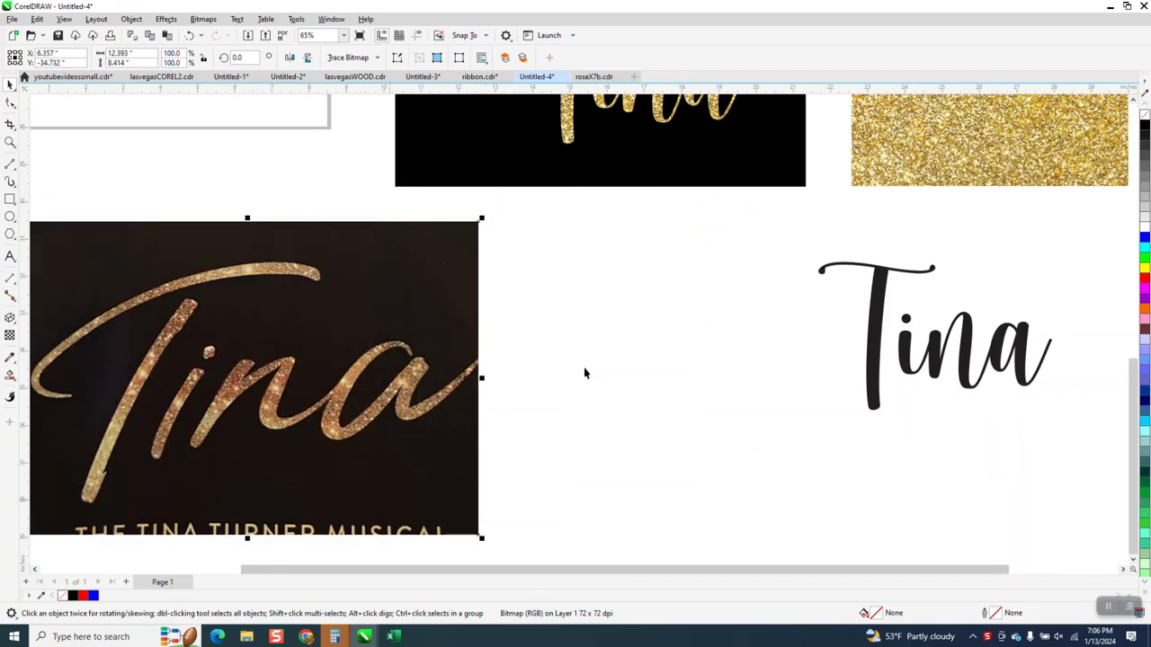
scroll(576, 415, "down", 2)
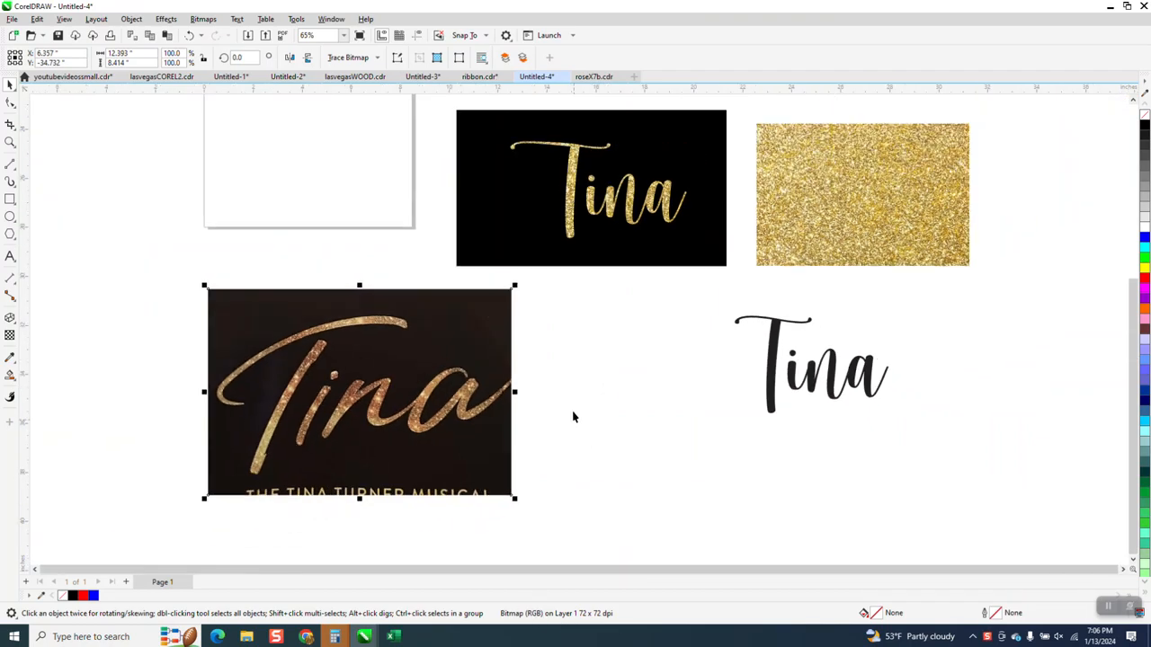
Step: Examine the gold glitter Tina lettering on the black sample image and compare it with the plain text
left_click(10, 142)
left_click_drag(524, 153, 611, 207)
scroll(706, 249, "down", 3)
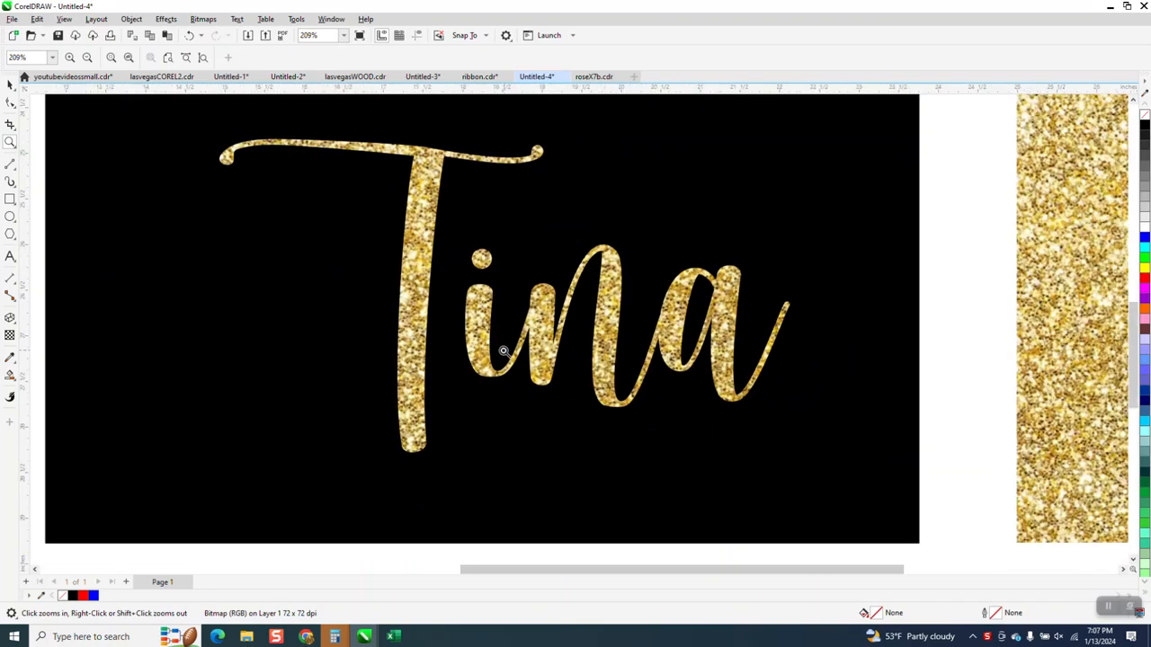
scroll(448, 233, "down", 1)
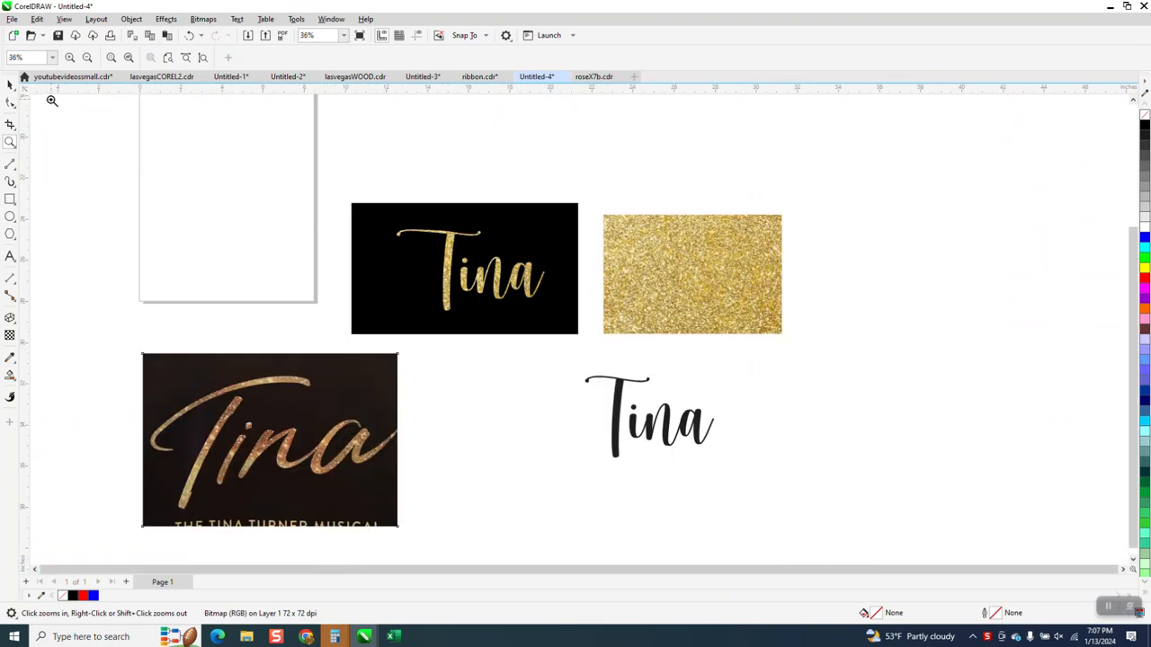
left_click(10, 84)
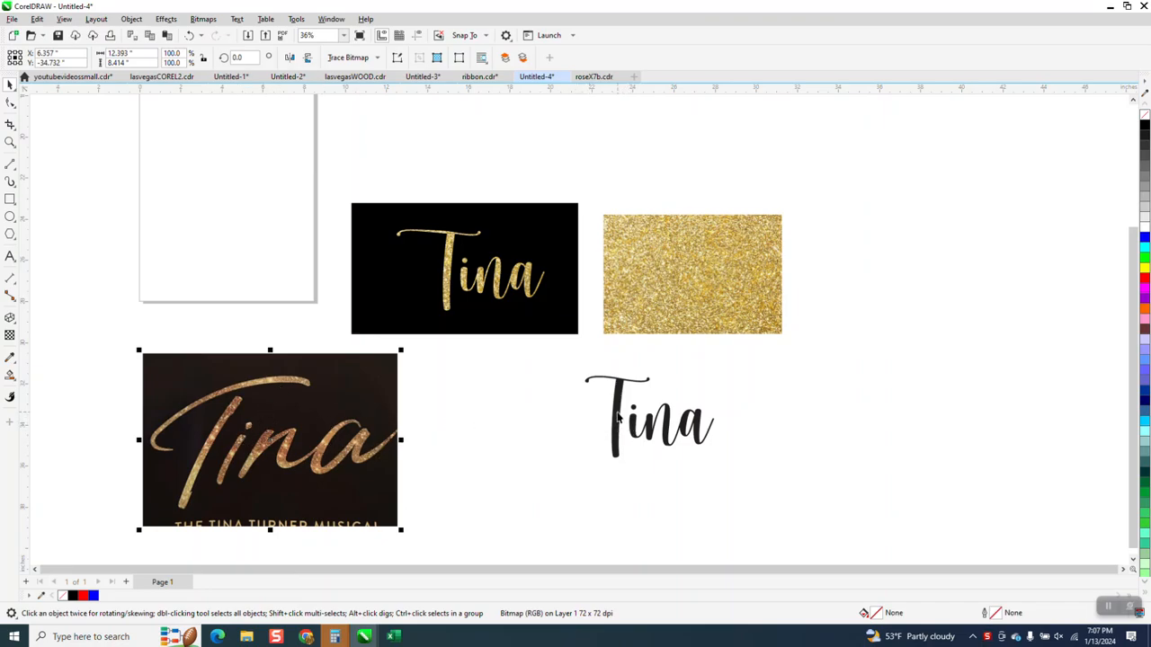
left_click(618, 415)
left_click(539, 423)
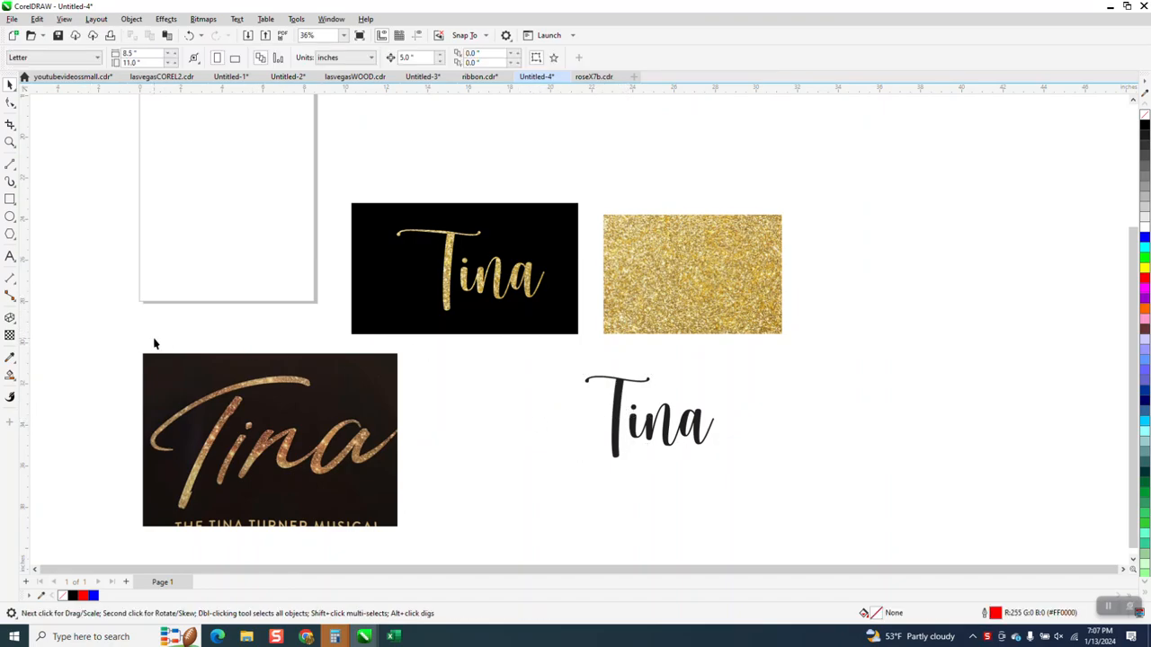
Step: Remove the fill from the plain Tina text and give it a thin black outline
left_click(11, 144)
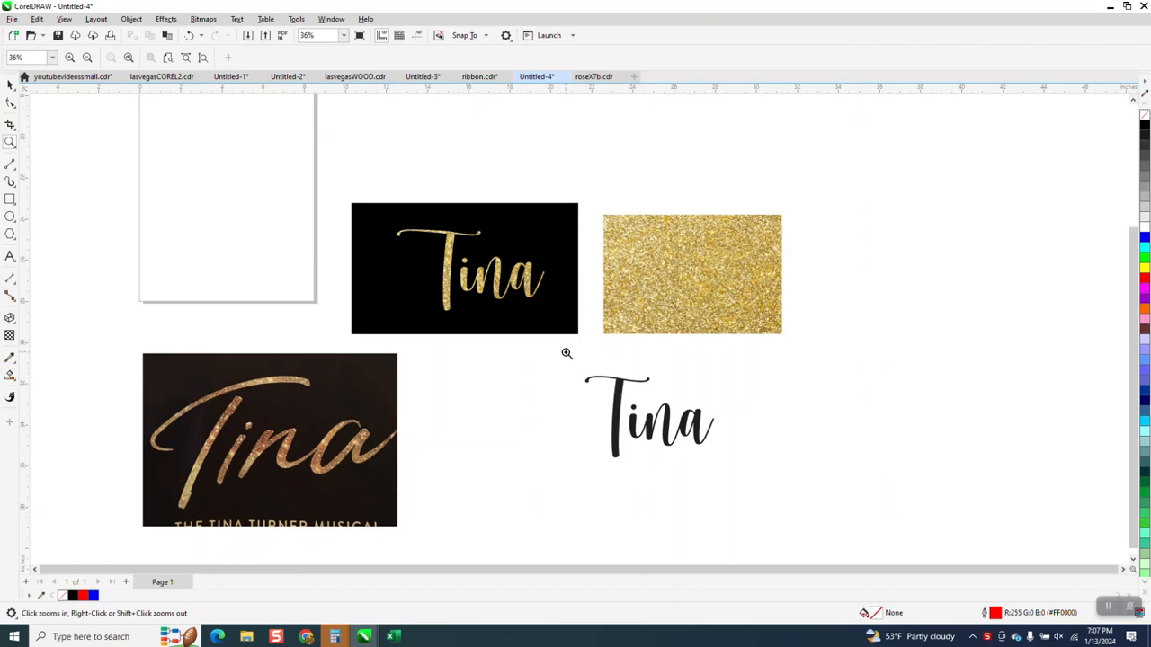
left_click_drag(565, 352, 917, 528)
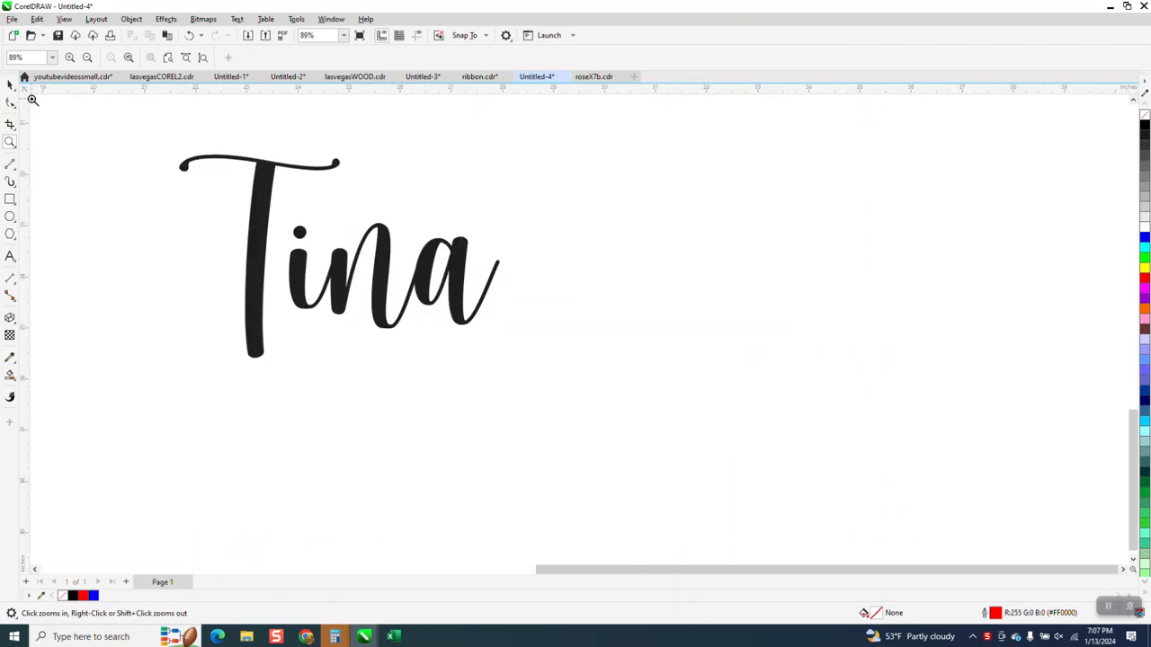
left_click(10, 83)
left_click_drag(149, 120, 807, 480)
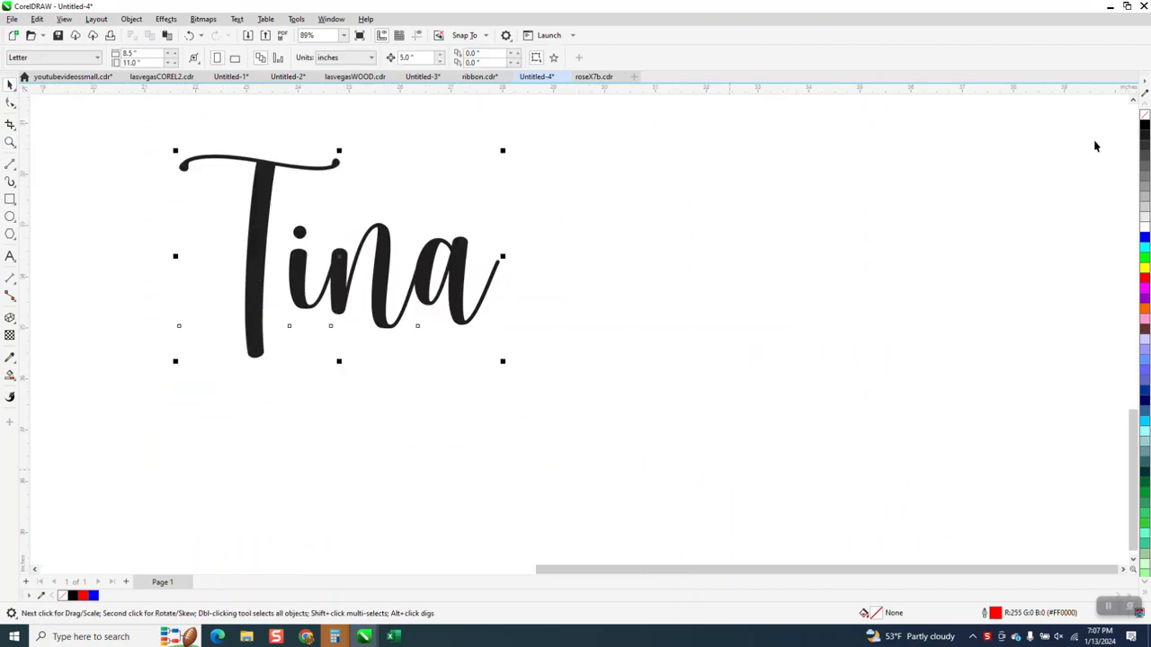
left_click(1144, 115)
right_click(1144, 115)
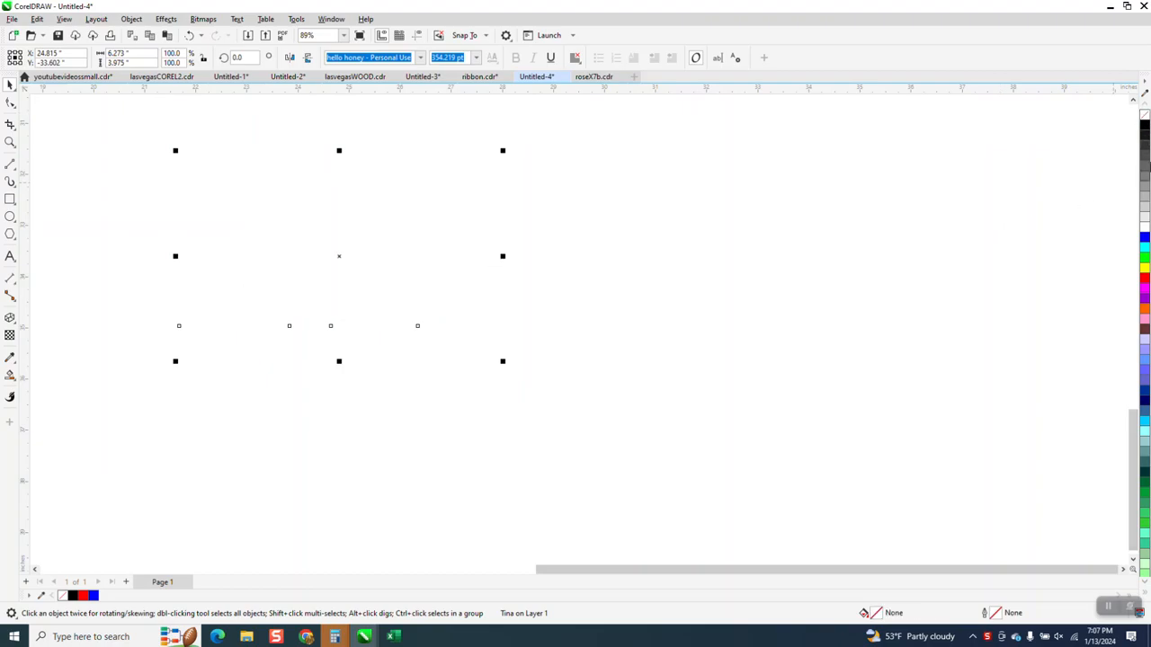
right_click(1143, 124)
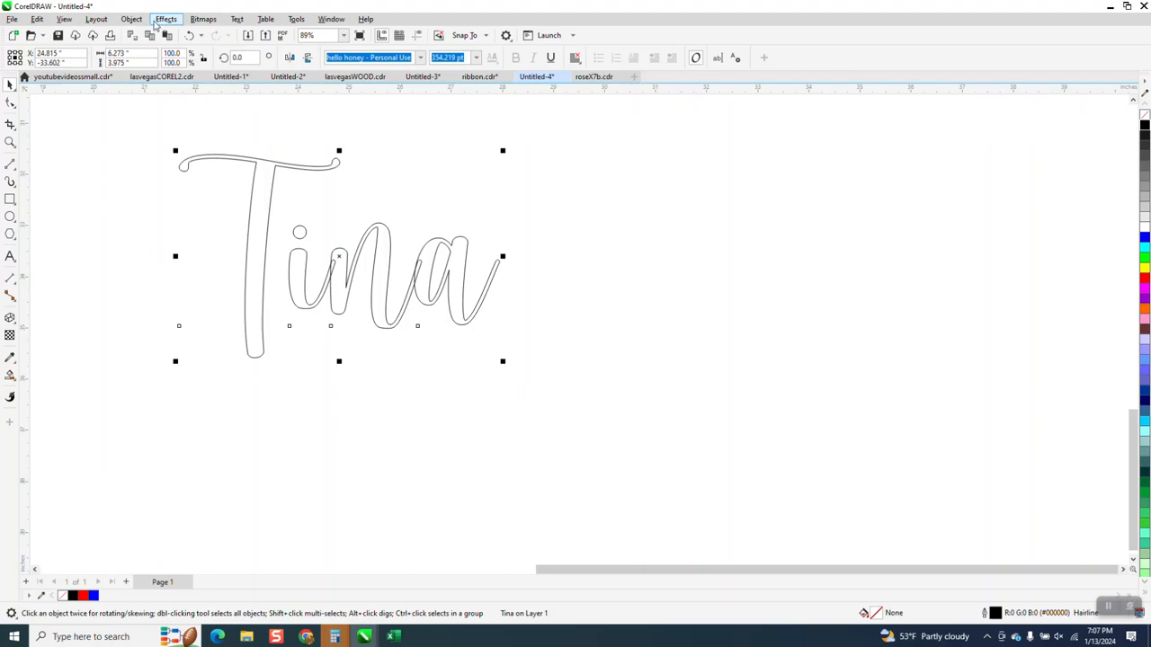
Step: Weld the outlined Tina text so its overlapping letters merge into one curve
left_click(132, 19)
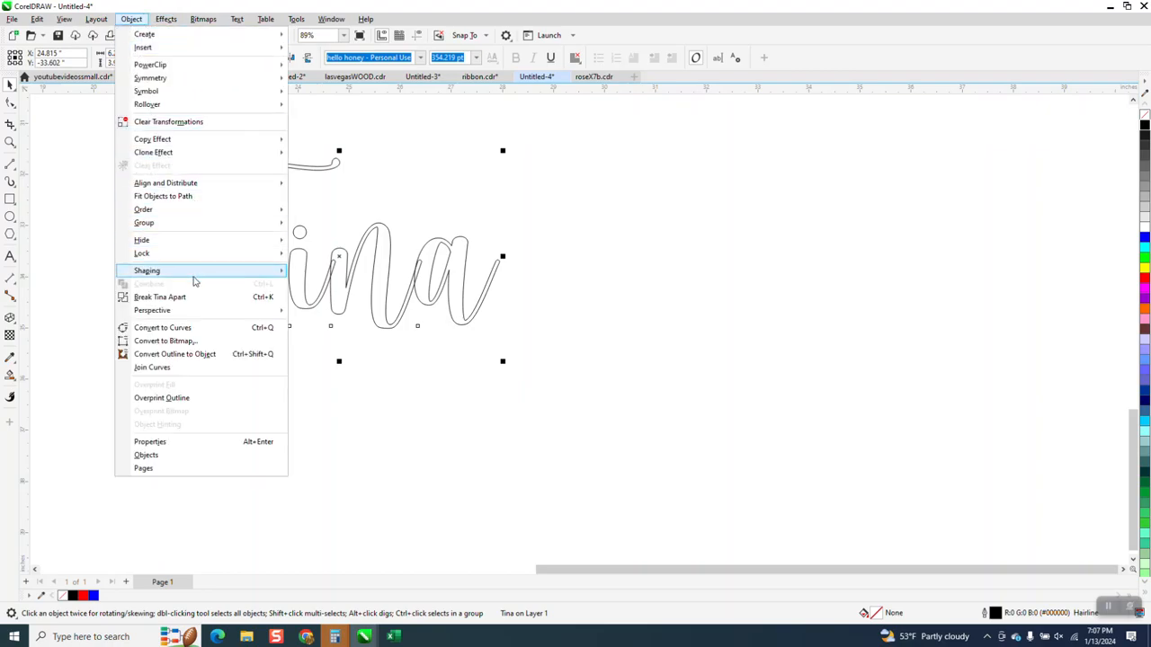
mouse_move(194, 279)
left_click(315, 274)
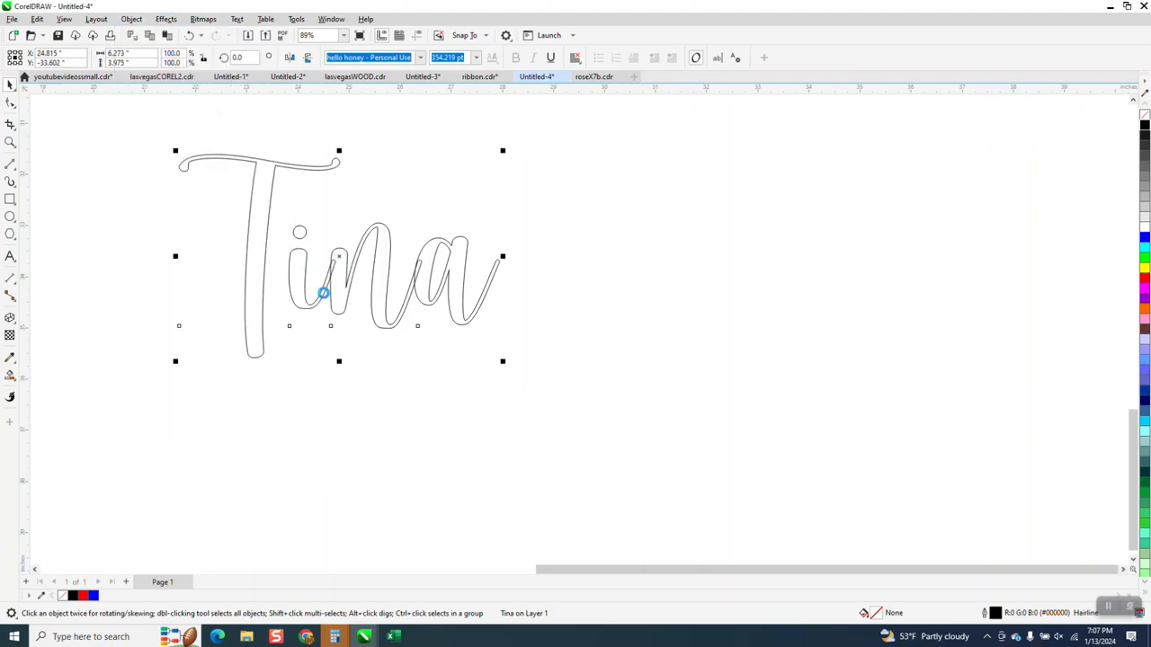
Step: Stretch the left end of the T's crossbar outward by about 1.3 inches by moving its end nodes
scroll(544, 380, "down", 1)
scroll(665, 331, "down", 2)
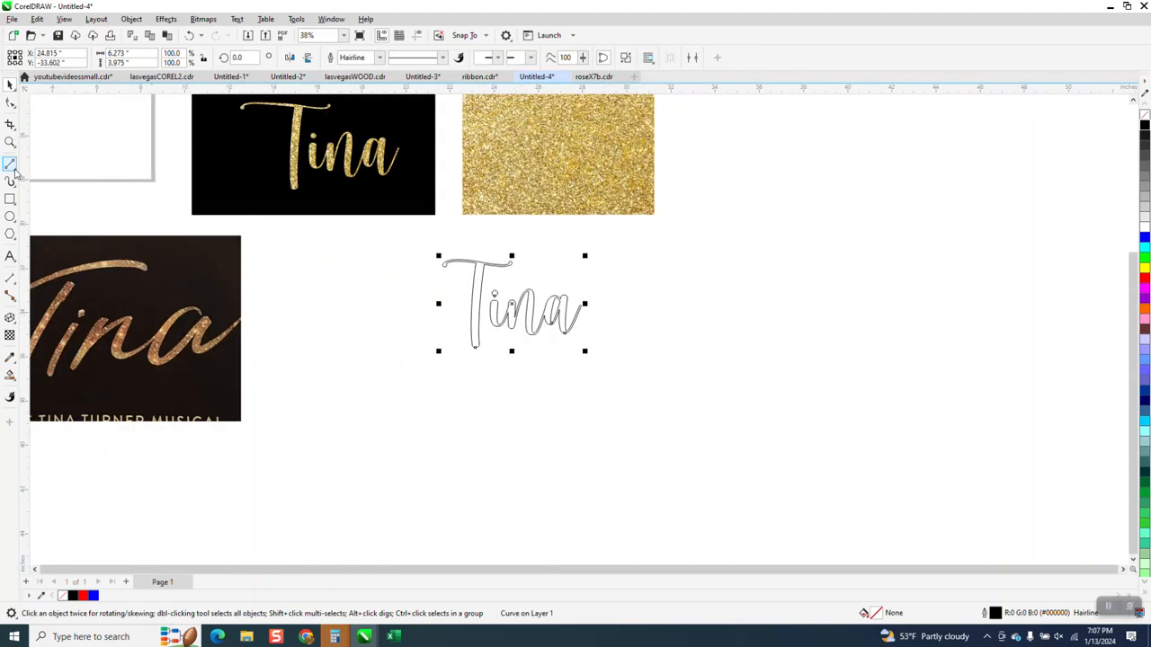
left_click(10, 216)
left_click(10, 142)
left_click_drag(385, 214, 710, 404)
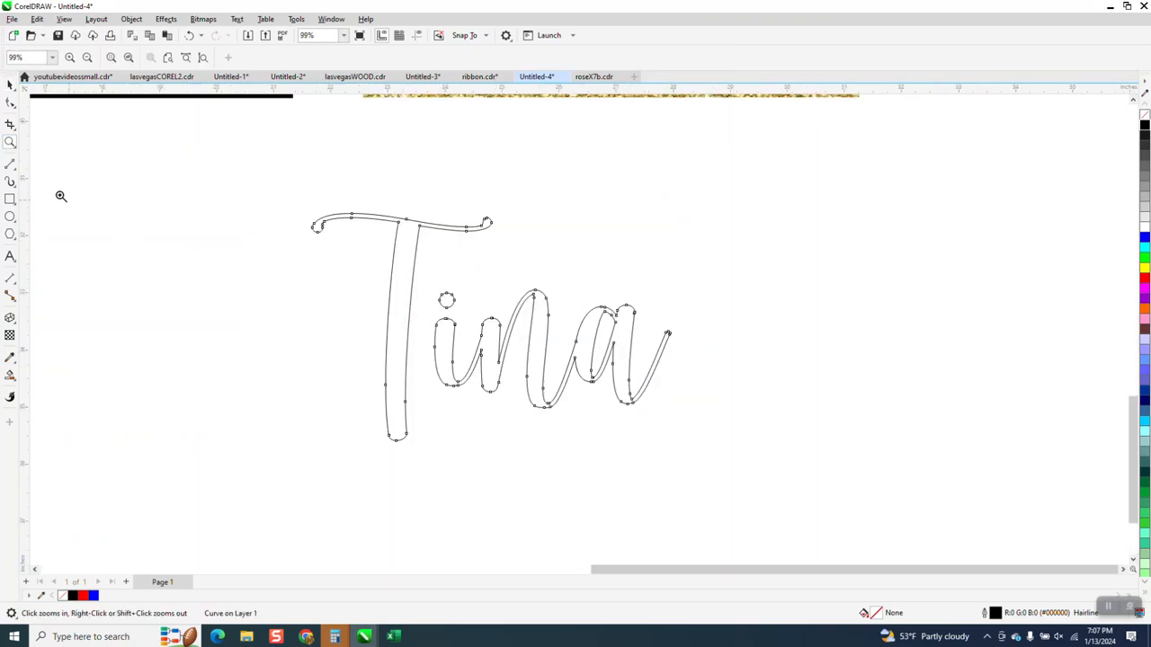
left_click(10, 101)
left_click_drag(303, 195, 277, 224)
left_click(360, 290)
Step: Try to move the two inner corner nodes where the T's crossbar meets the stem slightly downward
left_click(10, 142)
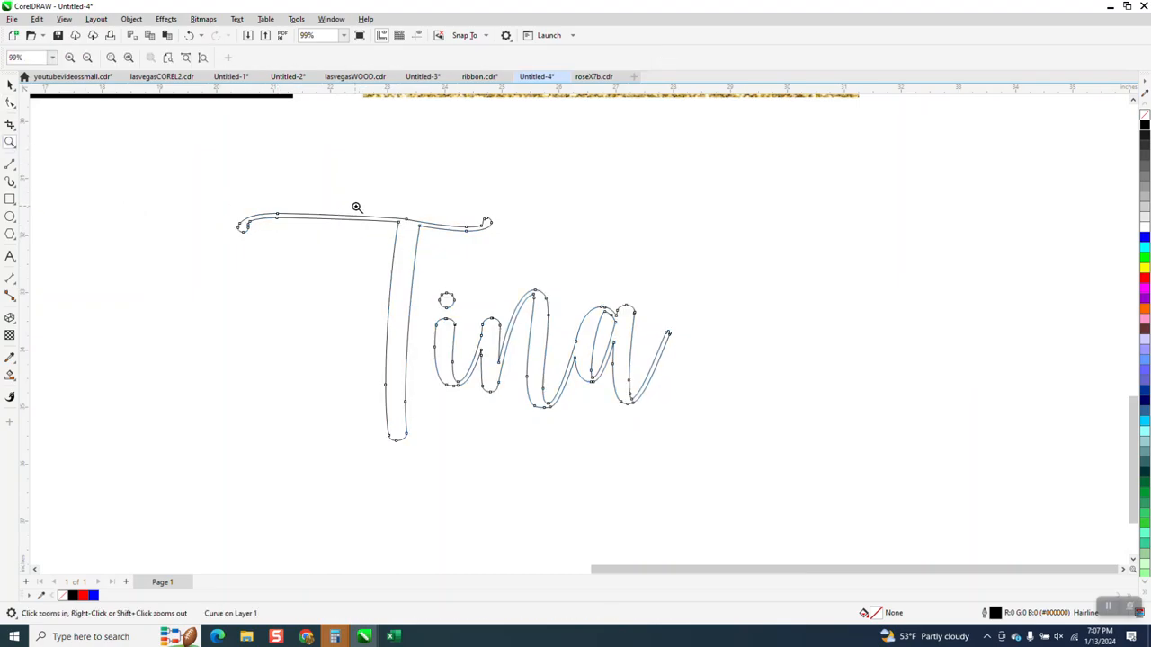
left_click_drag(356, 205, 504, 295)
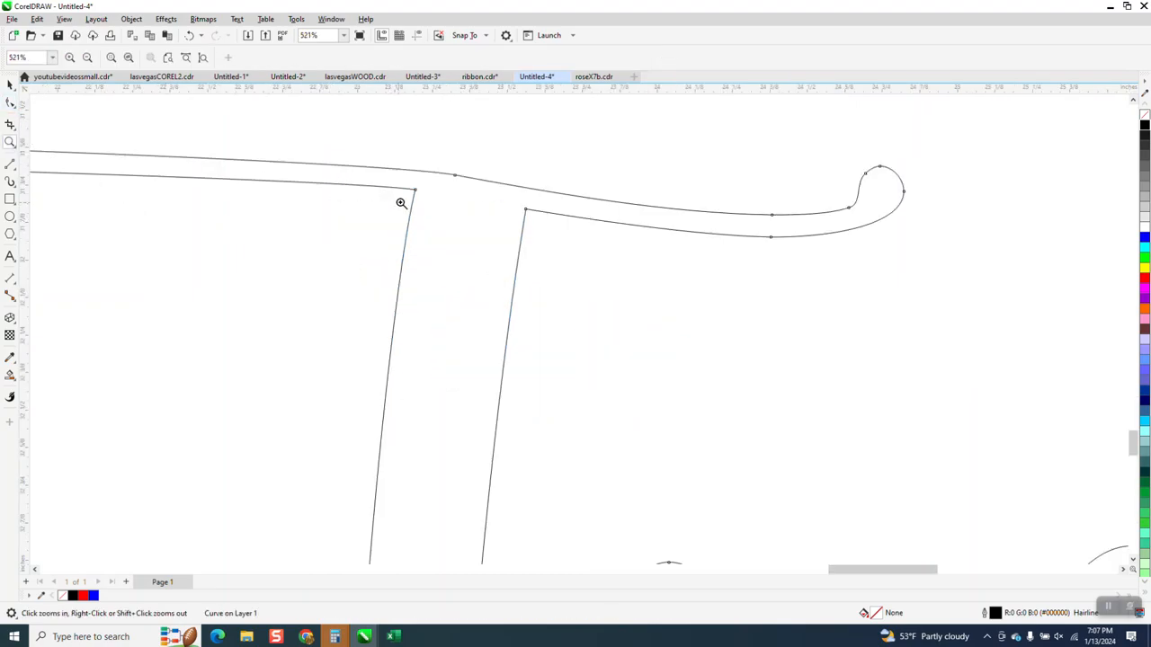
left_click(10, 103)
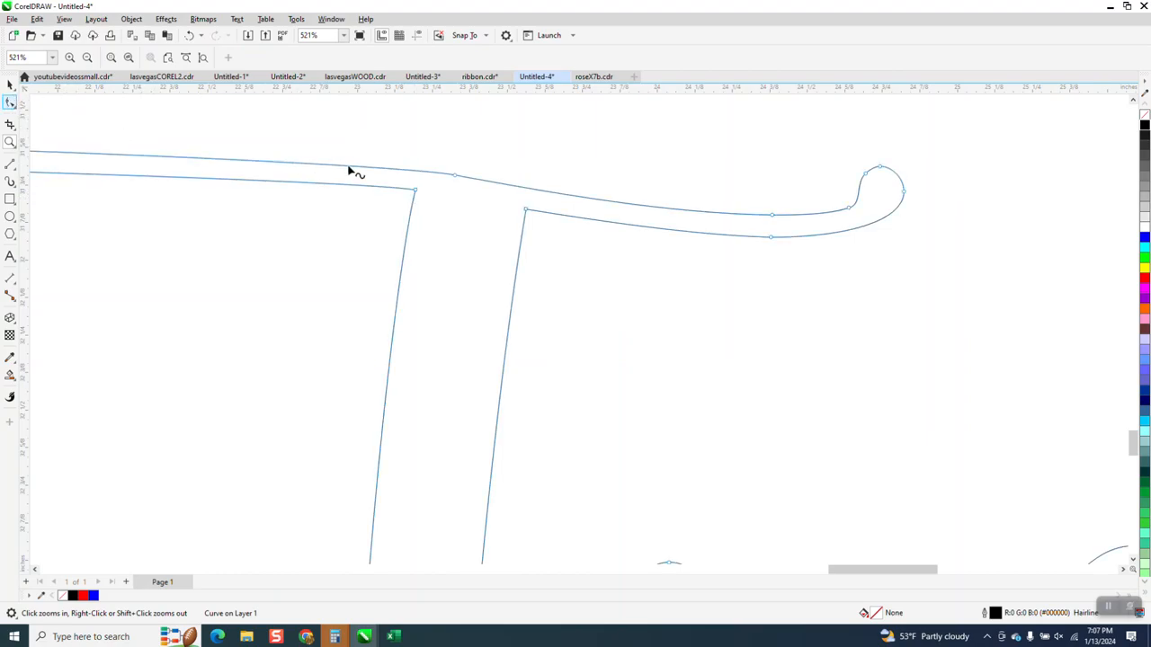
left_click(412, 190)
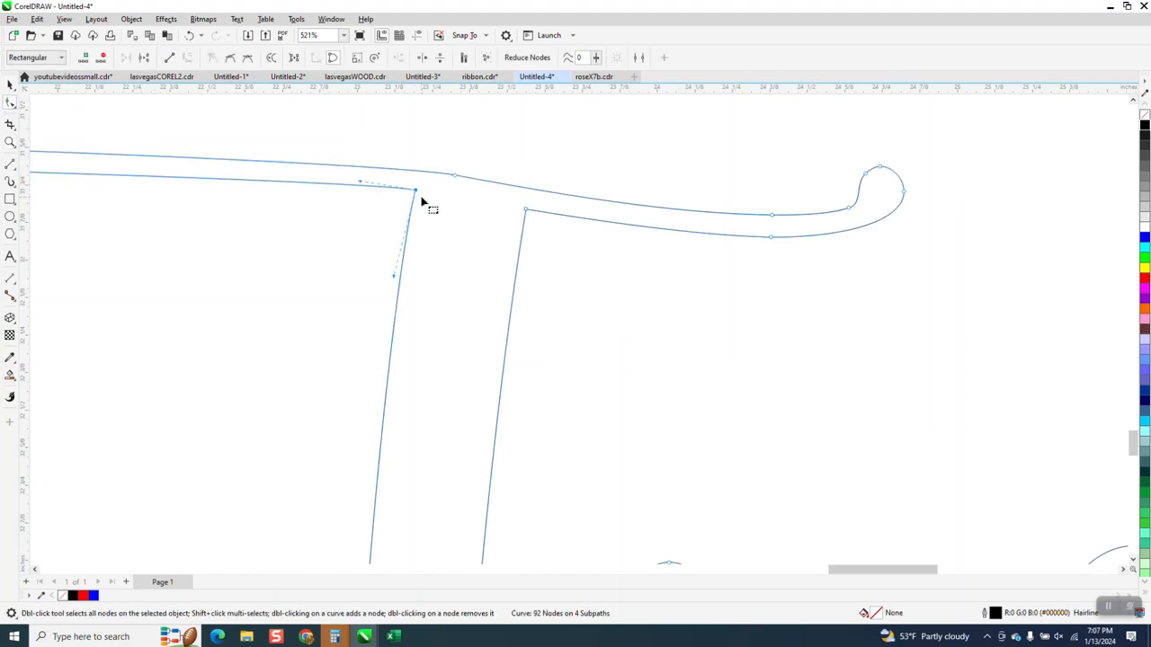
left_click(528, 214)
left_click_drag(528, 215, 526, 225)
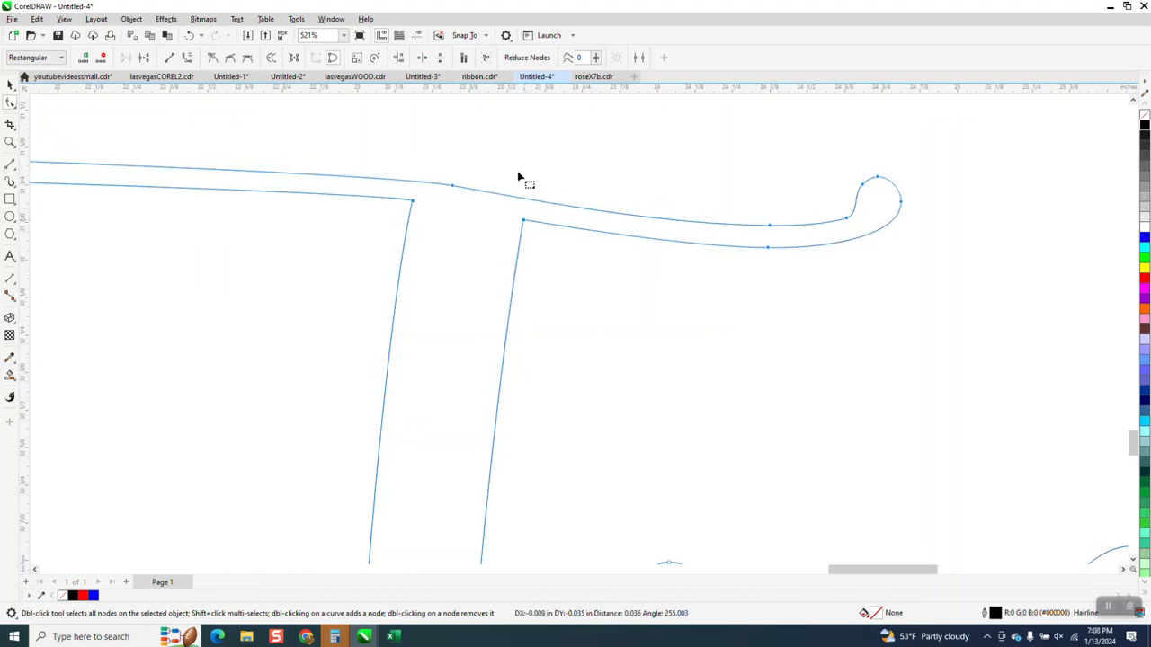
left_click(189, 35)
Step: Move only the two corner nodes at the top of the T's stem down about 0.06 inch to thicken the crossbar
left_click(416, 190)
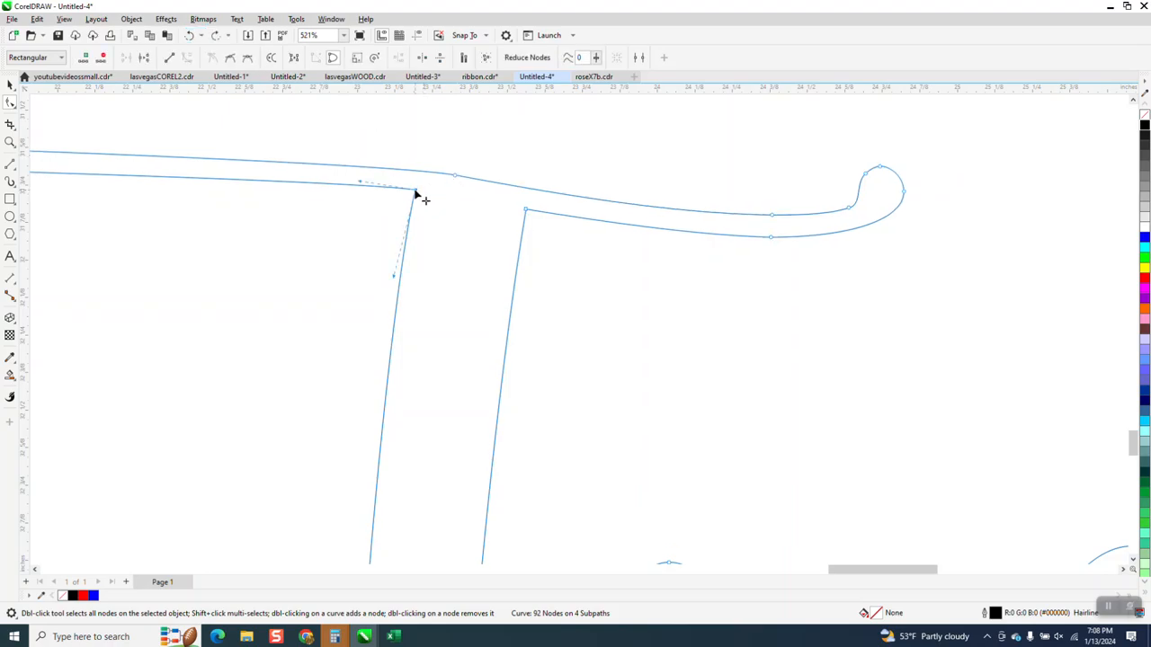
left_click(528, 213)
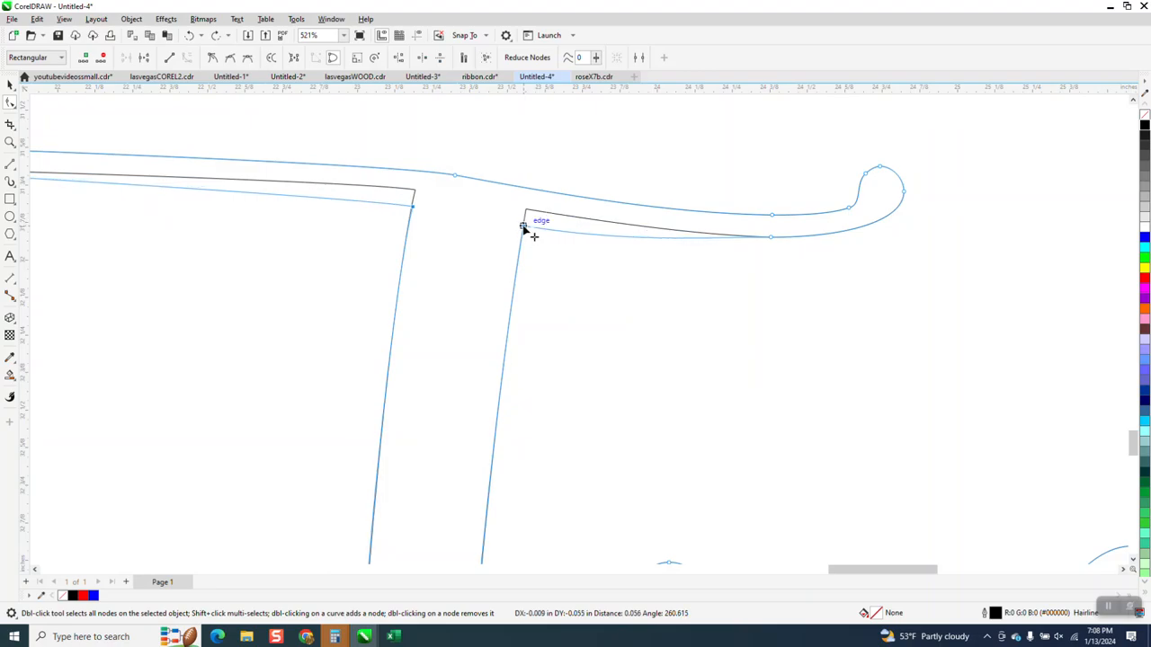
scroll(630, 297, "down", 3)
scroll(649, 289, "down", 2)
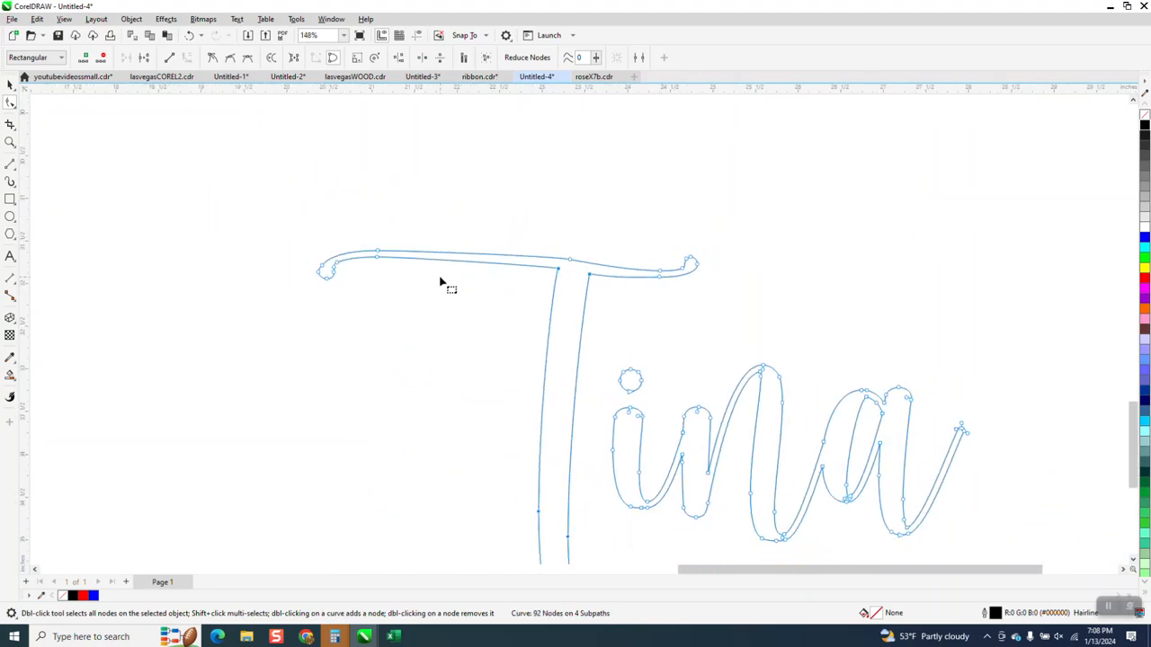
Step: Try deleting the node on the crossbar's upper edge above the T's stem
scroll(447, 279, "down", 2)
left_click(537, 263)
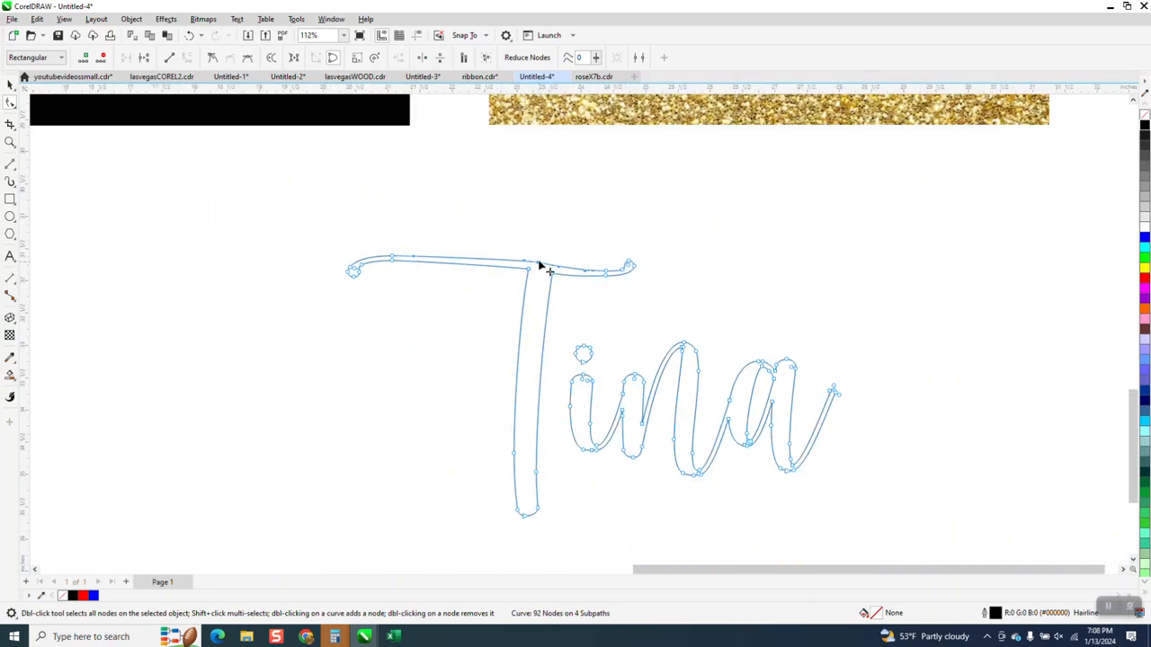
key("Delete")
left_click(10, 142)
left_click_drag(277, 200, 808, 402)
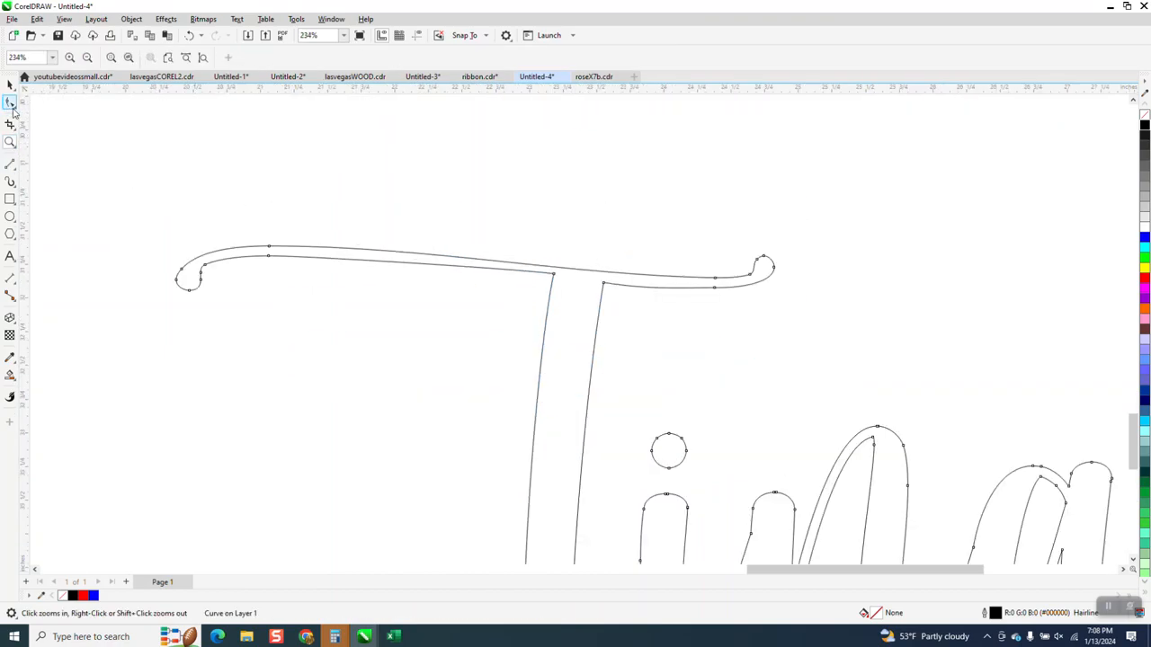
left_click(10, 103)
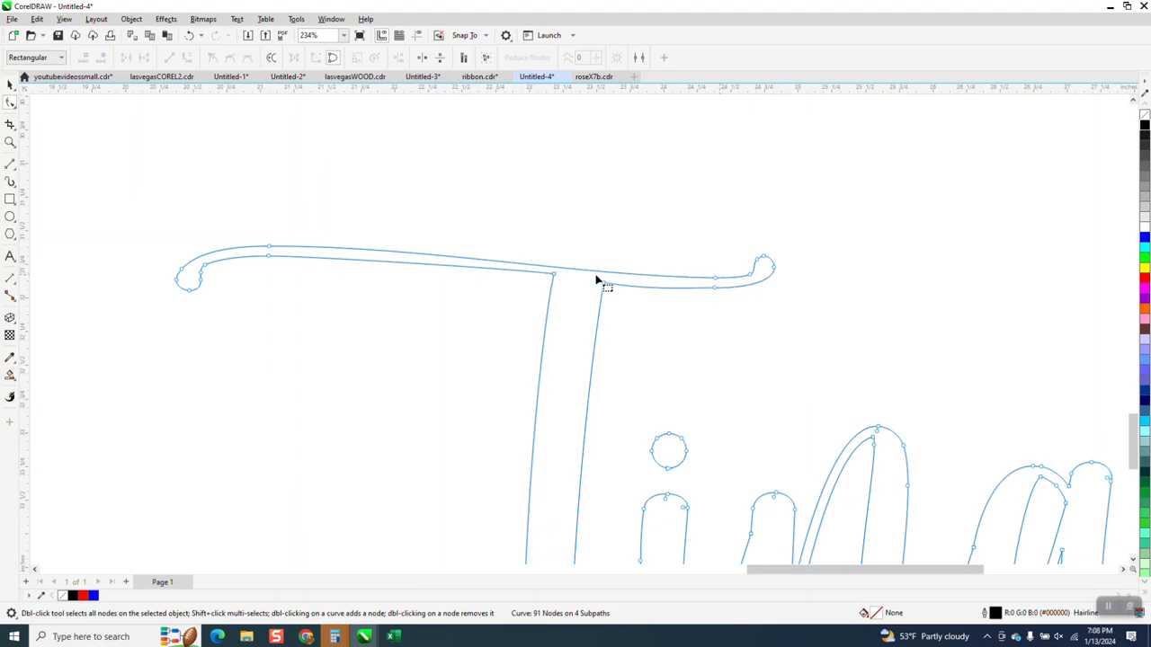
left_click(189, 35)
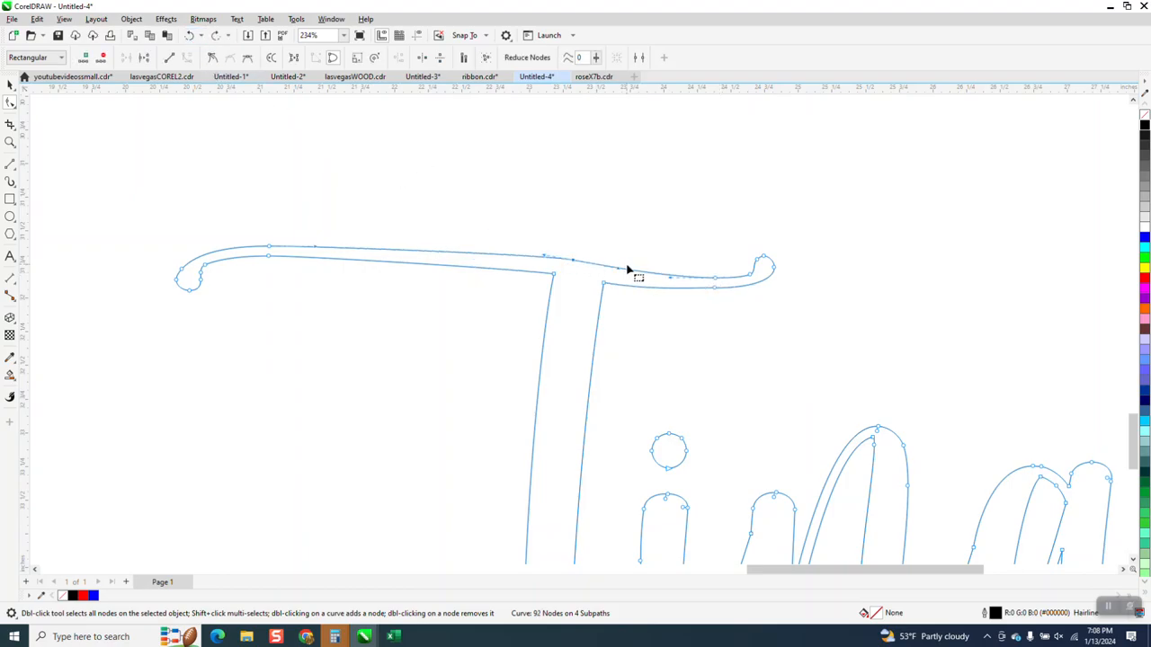
Step: Reshape the crossbar's upper edge to the right of the stem by adjusting the curve handle near its right tip
left_click(776, 278)
left_click(672, 278)
scroll(348, 290, "down", 3)
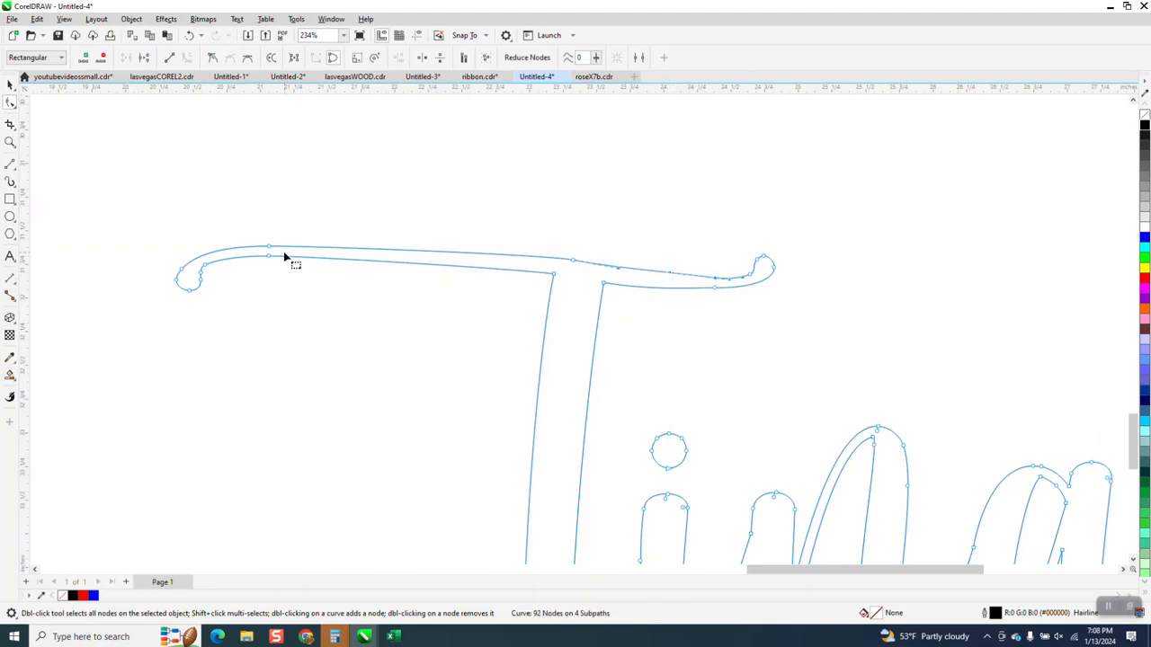
scroll(539, 264, "down", 1)
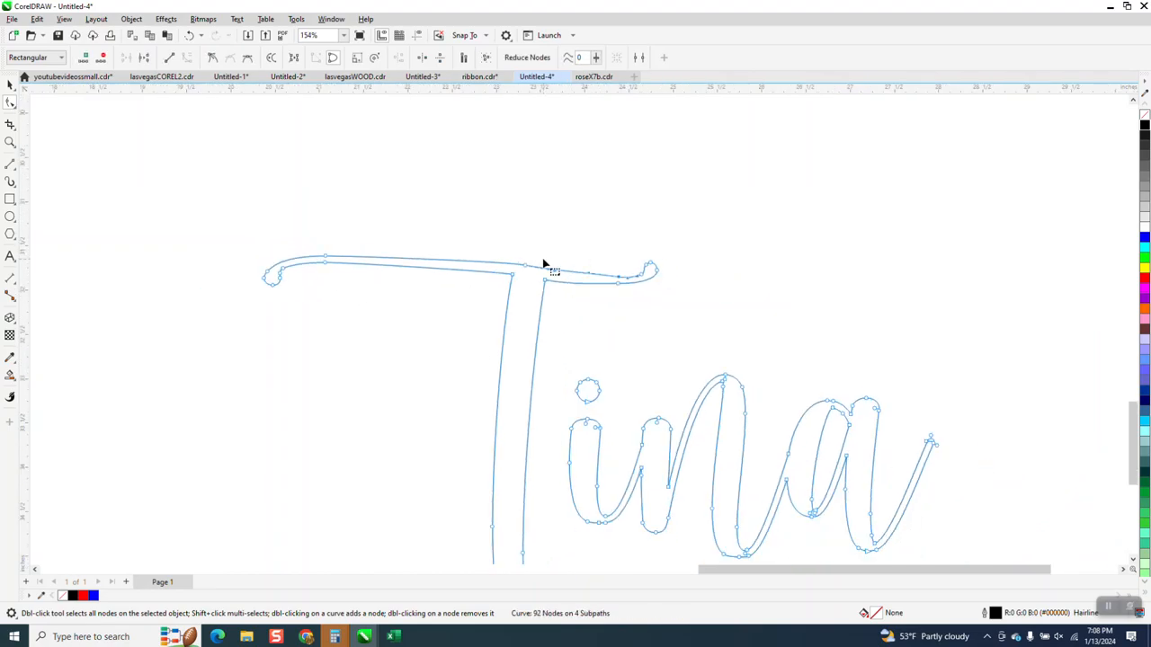
left_click(10, 84)
scroll(270, 225, "down", 3)
scroll(432, 270, "down", 1)
left_click(367, 222)
left_click(435, 267)
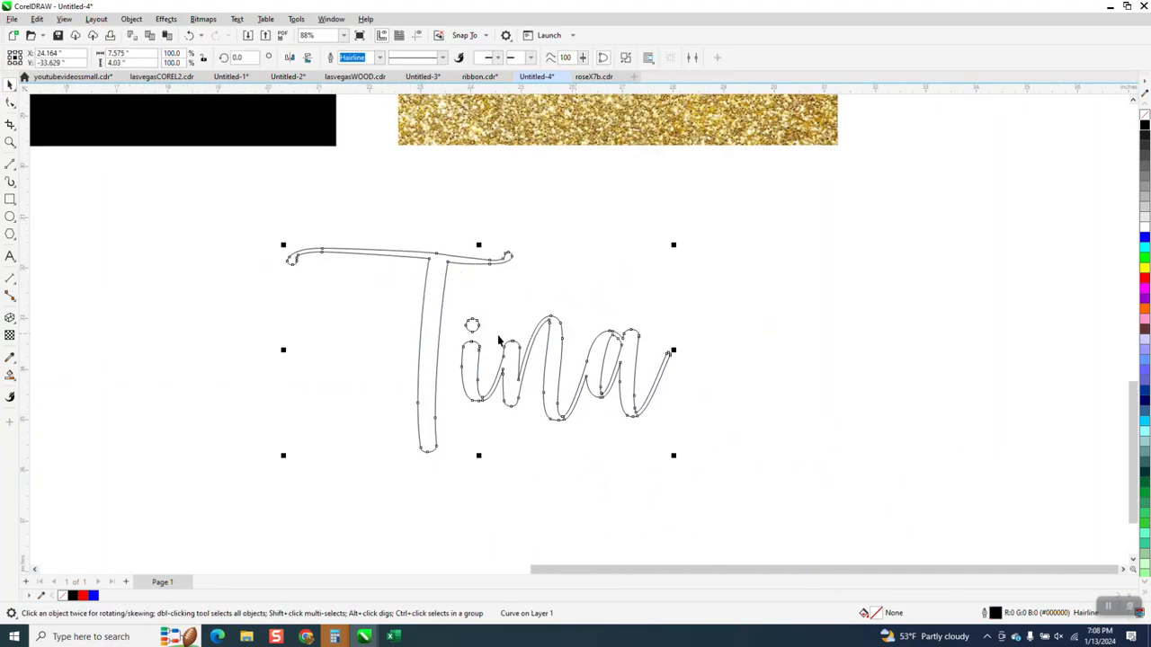
Step: Move the gold glitter image beside the outlined Tina lettering, to about X 32.56, Y -33.82 inches
scroll(469, 392, "down", 1)
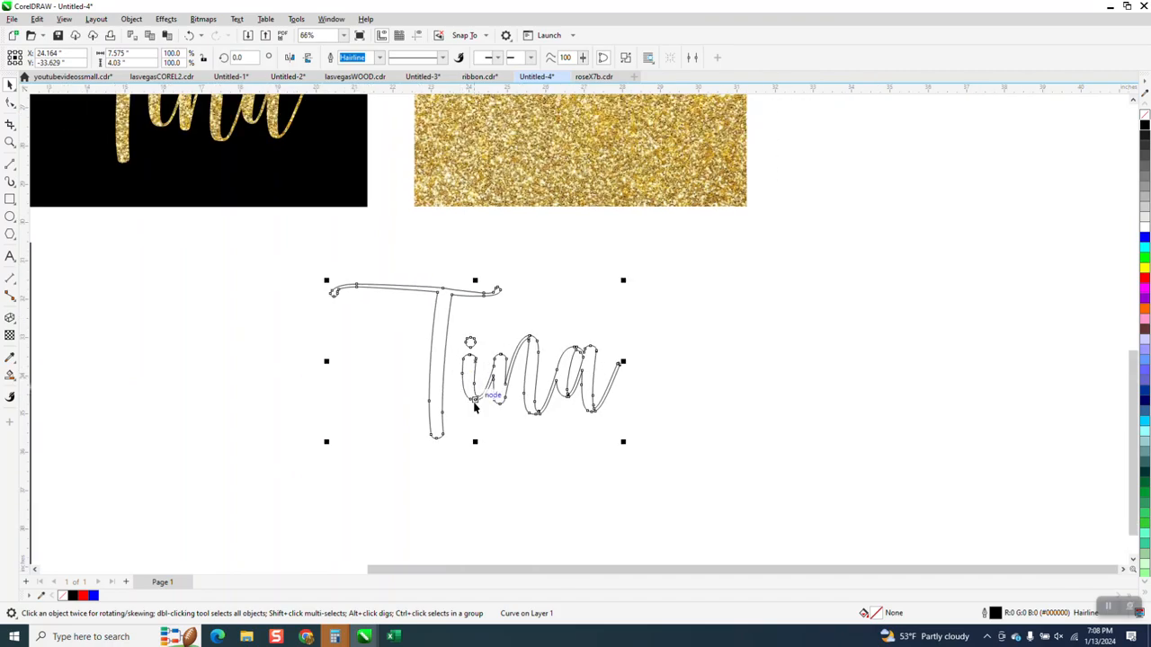
scroll(470, 387, "down", 1)
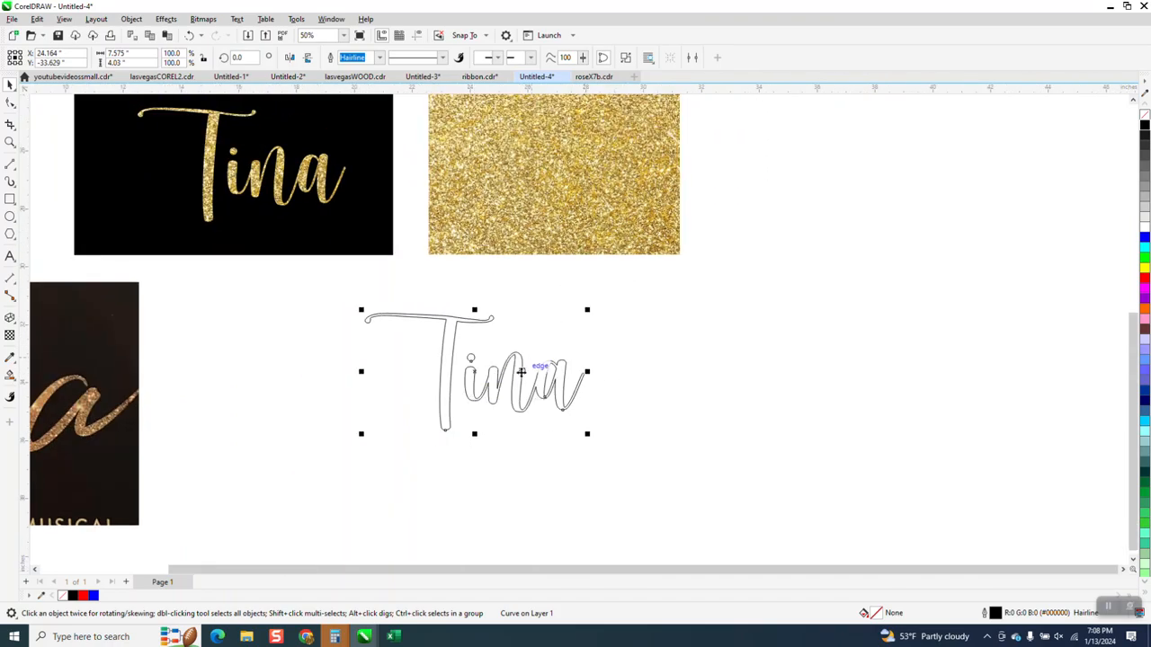
left_click_drag(585, 200, 730, 402)
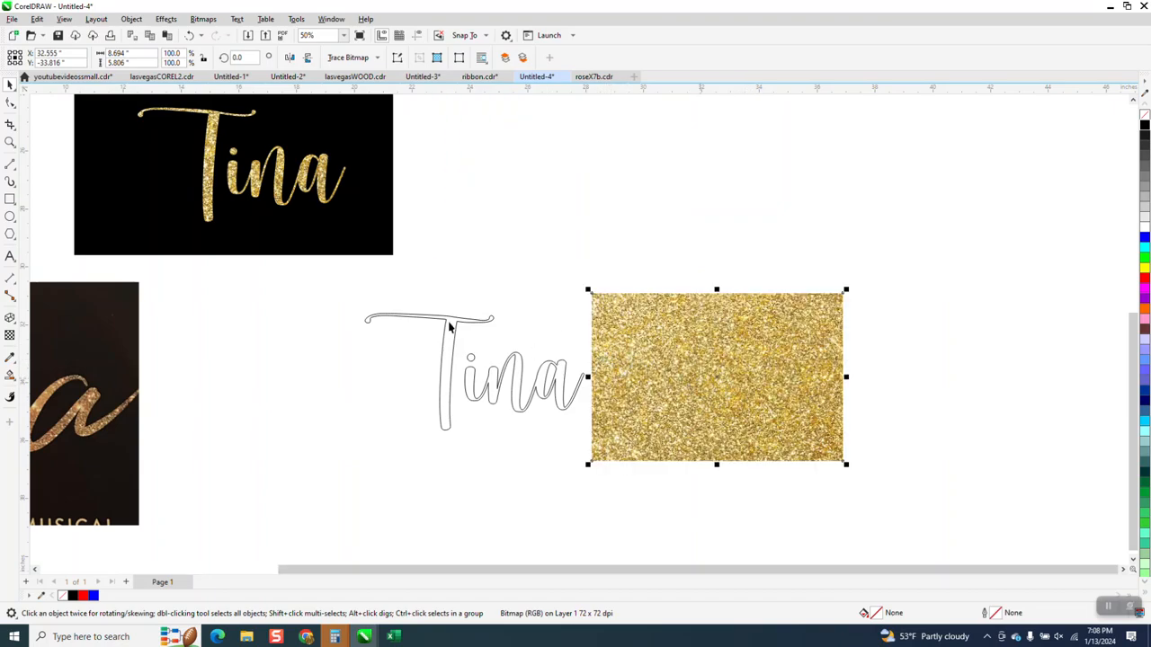
Step: Examine the texture of the gold glitter image up close
left_click(10, 142)
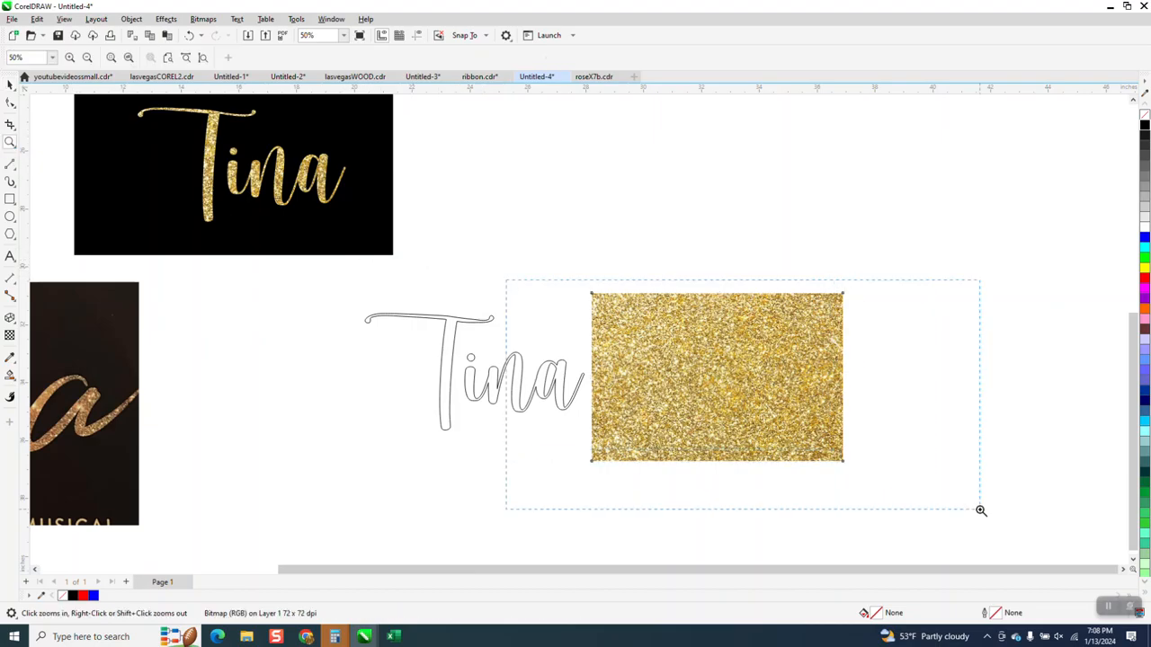
left_click_drag(981, 510, 981, 510)
left_click_drag(534, 342, 593, 356)
scroll(522, 281, "down", 4)
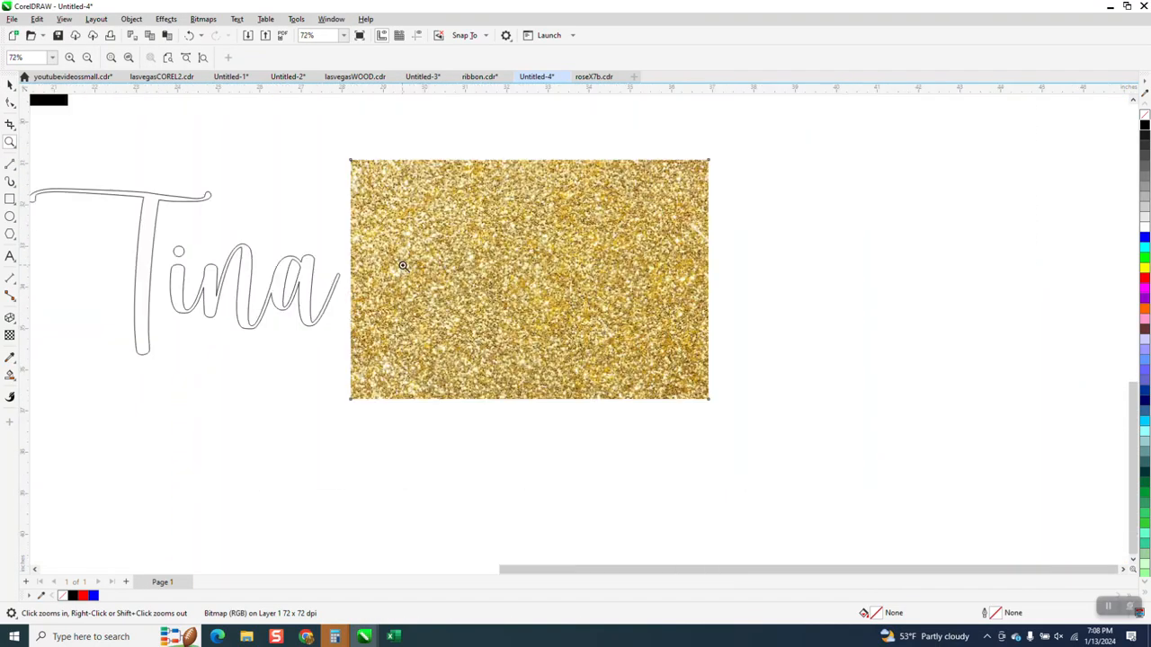
Step: Move the Tina outline onto the gold glitter image, to about X 32.32, Y -33.82 inches, and intersect the two objects
left_click(10, 86)
left_click_drag(262, 259, 586, 268)
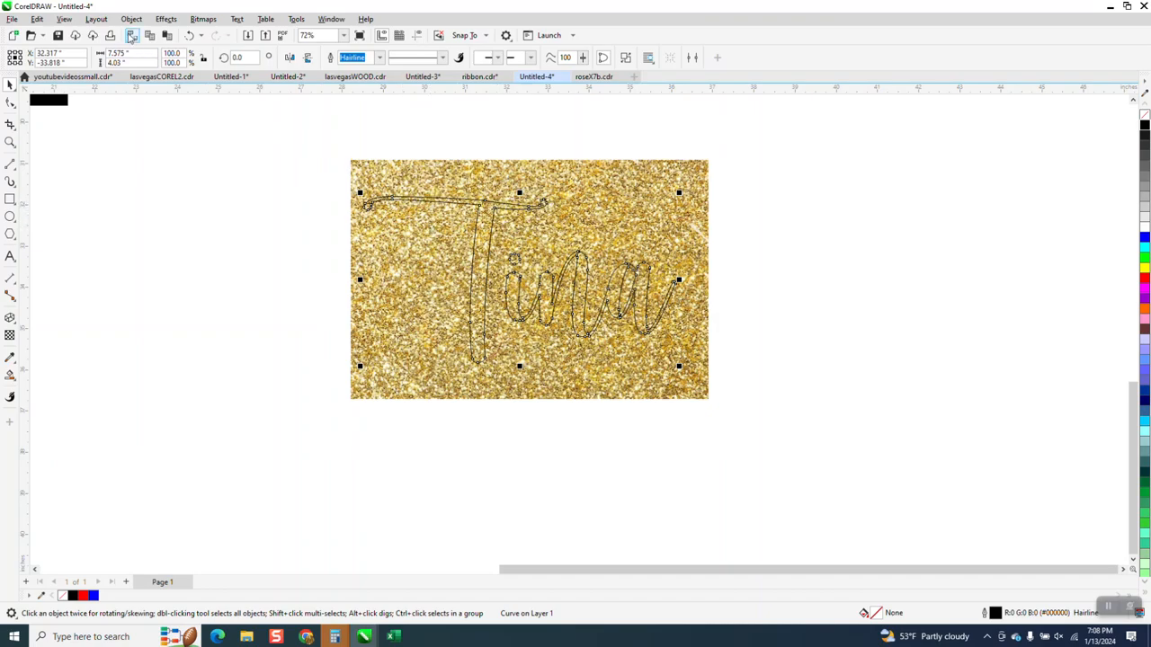
left_click_drag(336, 132, 792, 440)
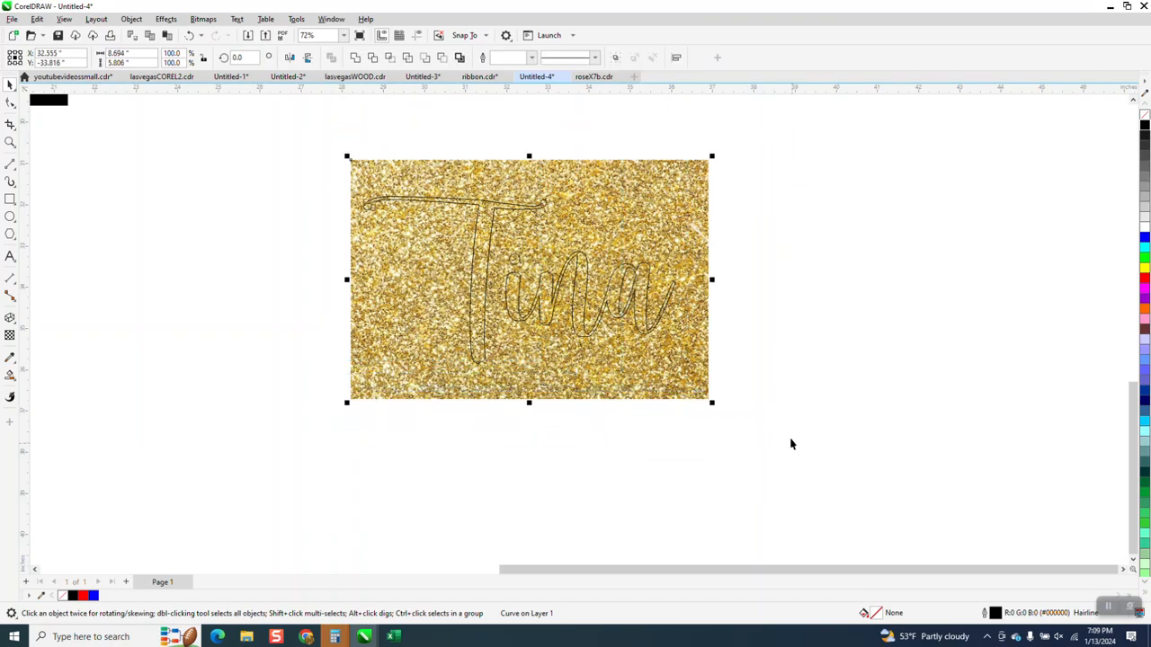
left_click(390, 57)
Step: Try moving the glitter-filled lettering away from the image to about X 21.43, Y -34.39 inches, and undo the move
scroll(573, 278, "down", 2)
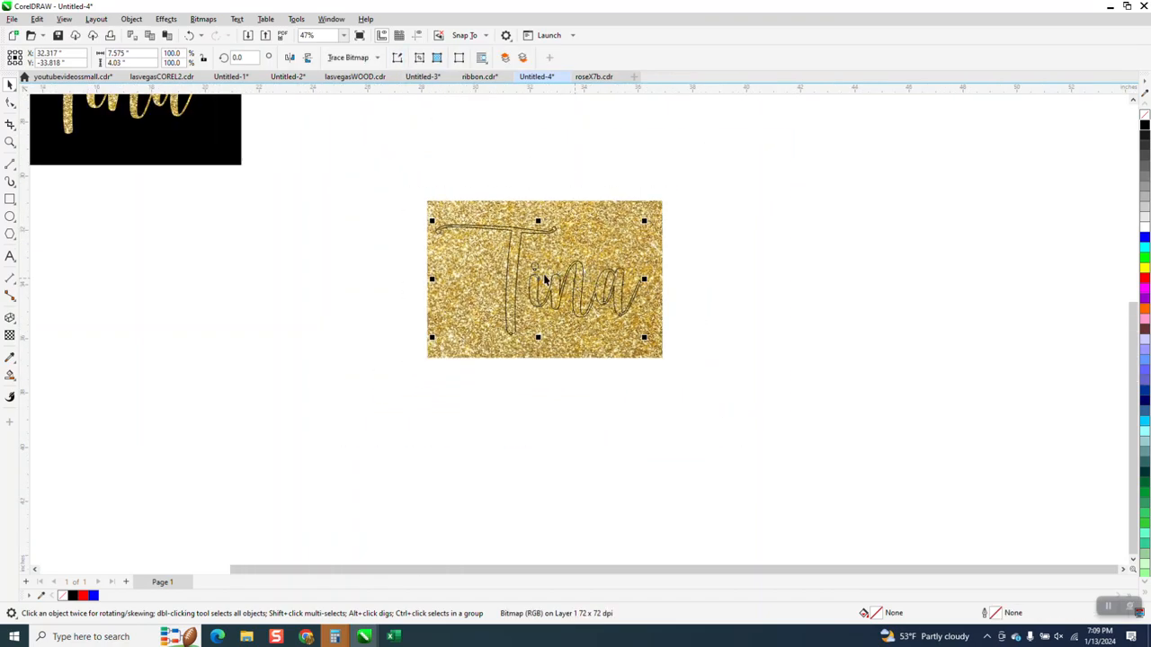
left_click_drag(542, 278, 247, 294)
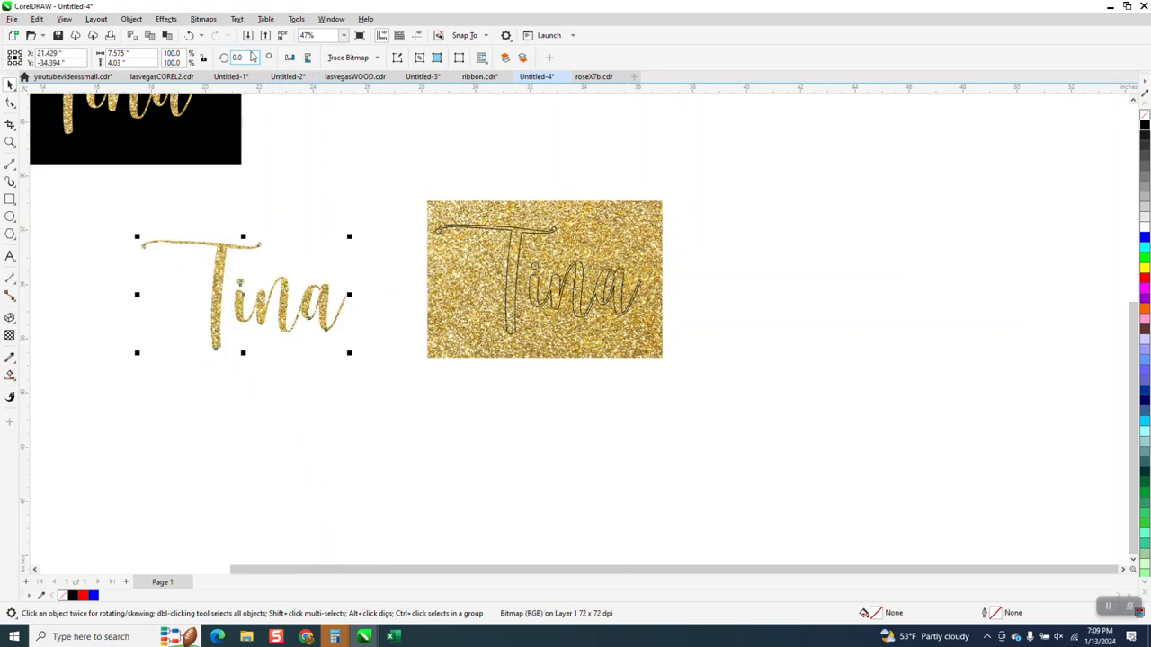
left_click(190, 35)
left_click(493, 157)
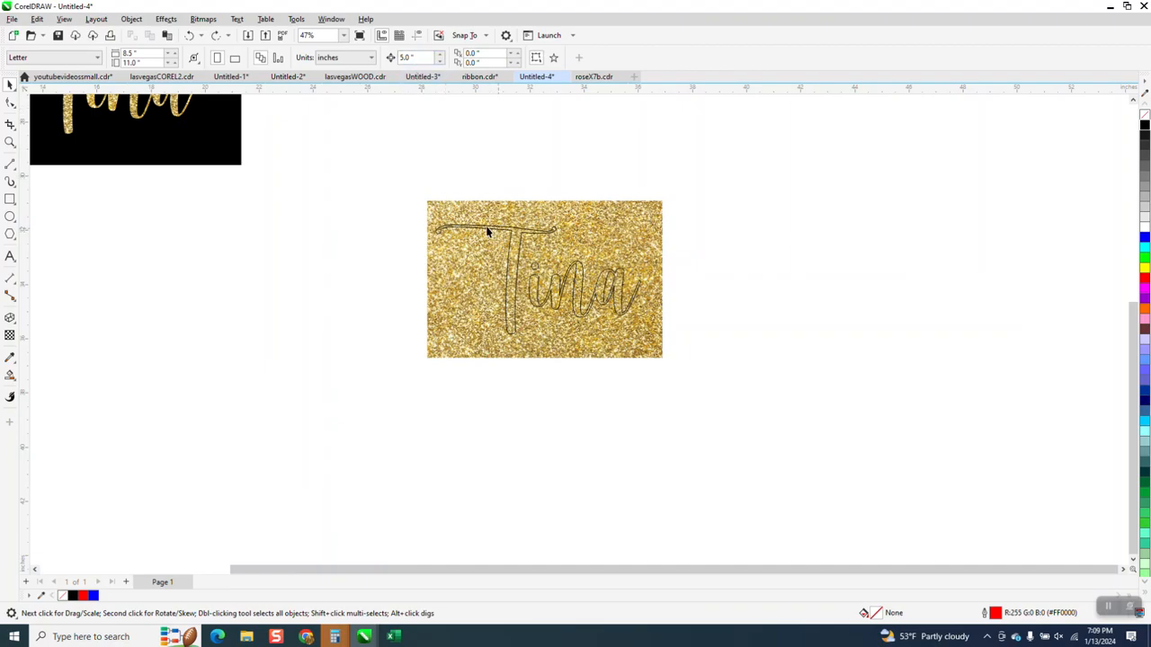
Step: Intersect the Tina outline with the glitter image again and move the glitter lettering cutout to the right of the image
left_click_drag(765, 405, 765, 402)
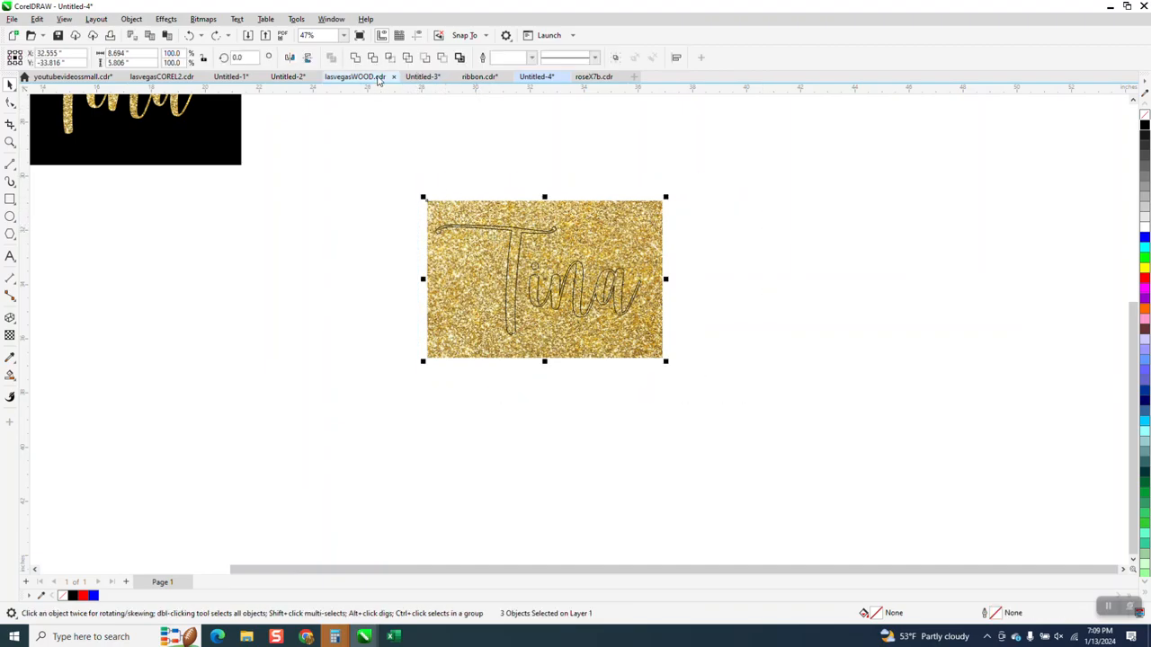
left_click(390, 58)
left_click_drag(540, 279, 810, 279)
Step: Nudge the Tina outline 10 inches right so it sits on the glitter lettering, at X 42.317 inches
left_click(582, 268)
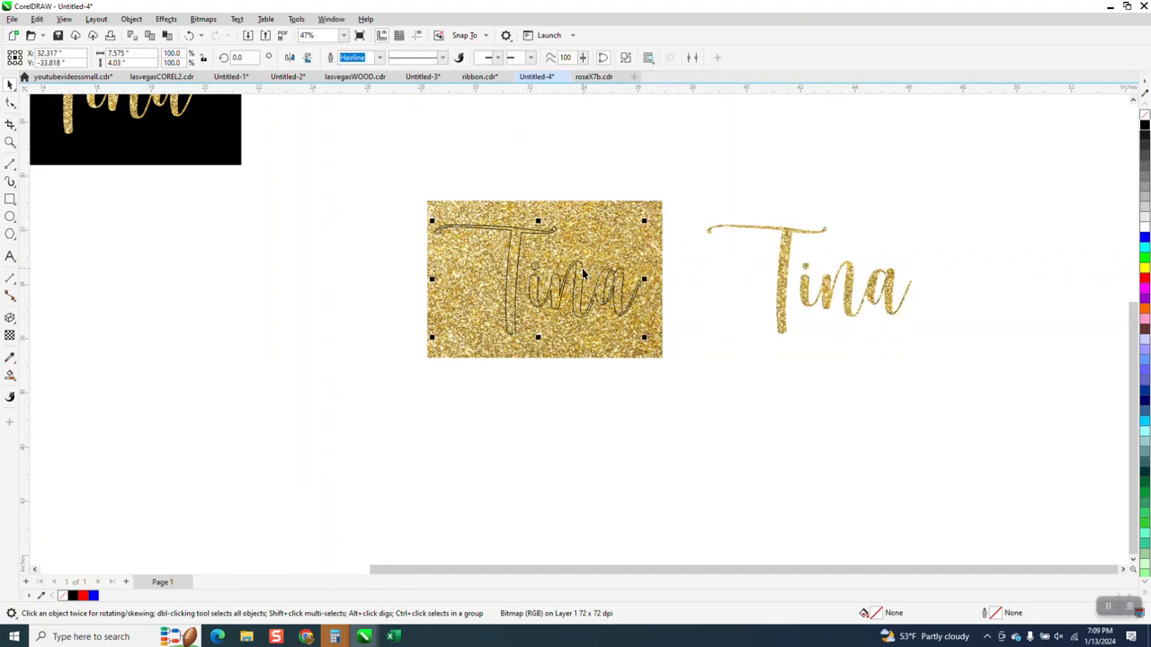
key("Right")
key("Right")
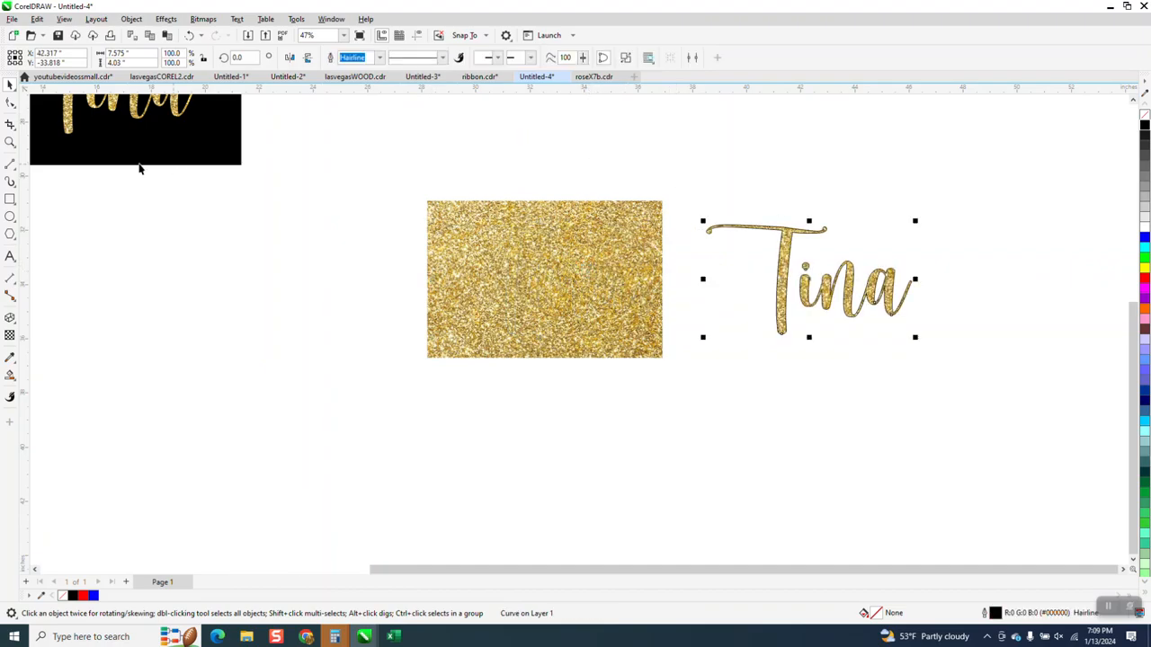
Step: Change the Tina lettering's outline color to gold (#FFCC00)
left_click(10, 142)
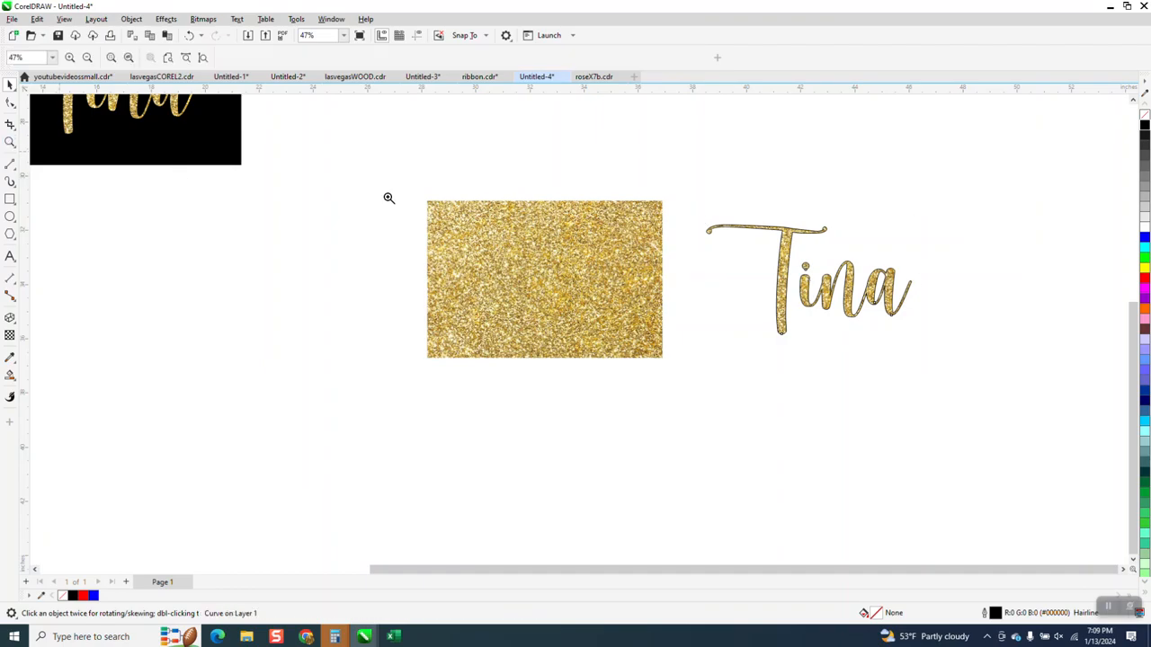
left_click_drag(994, 387, 994, 387)
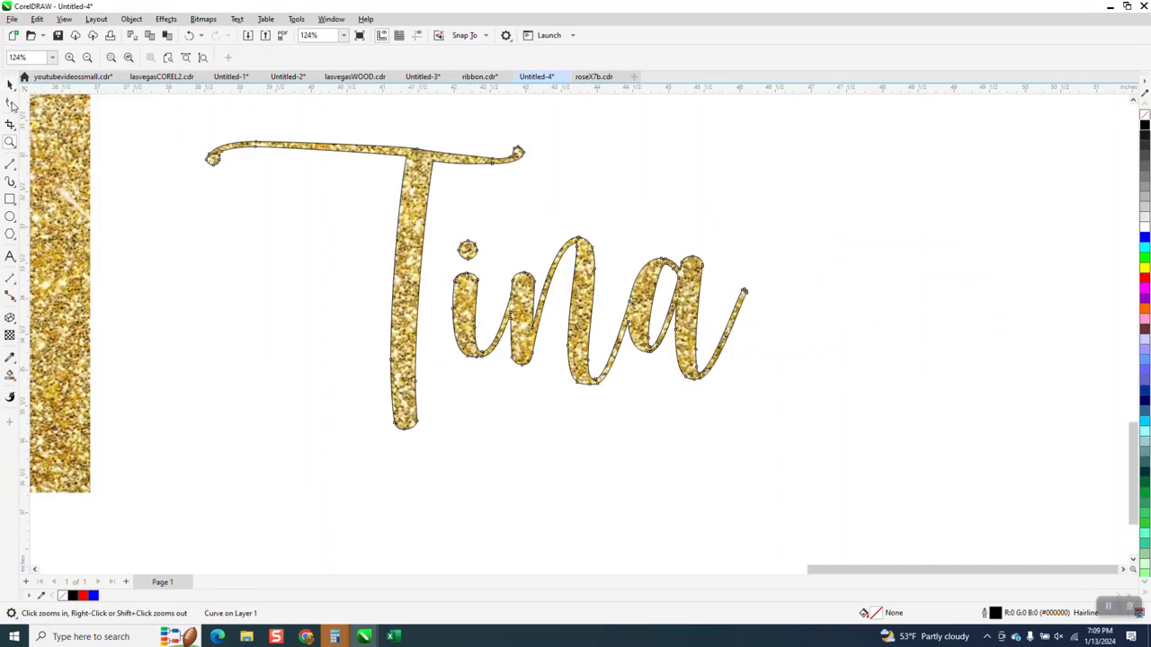
left_click(10, 85)
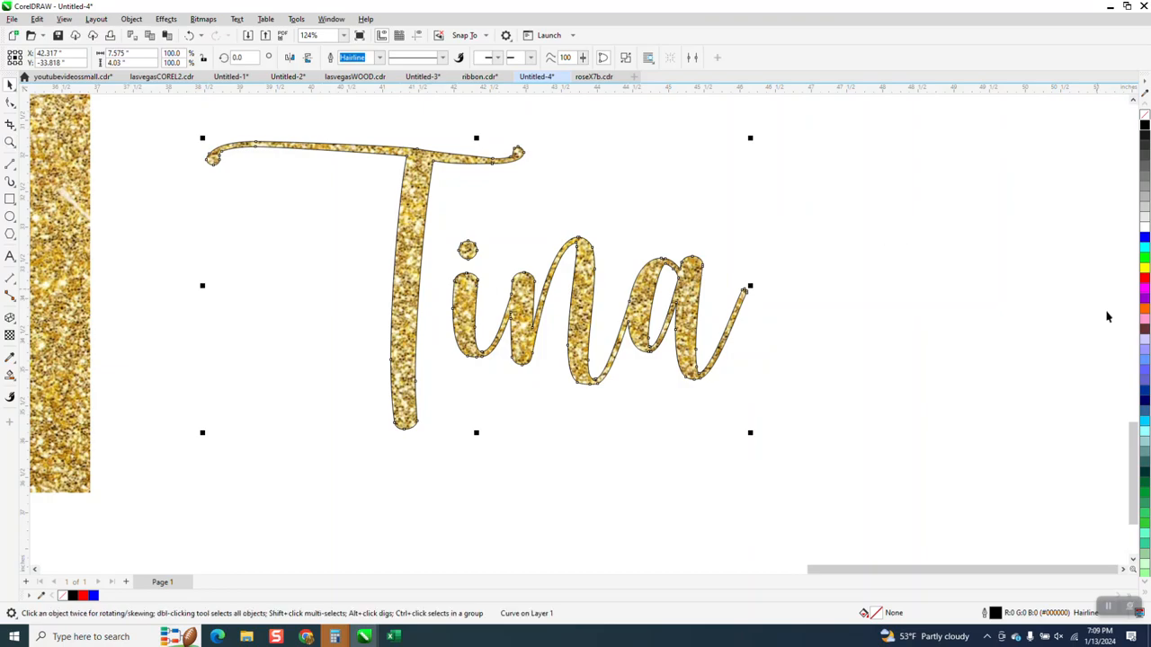
left_click(1145, 585)
left_click_drag(1145, 584, 1145, 579)
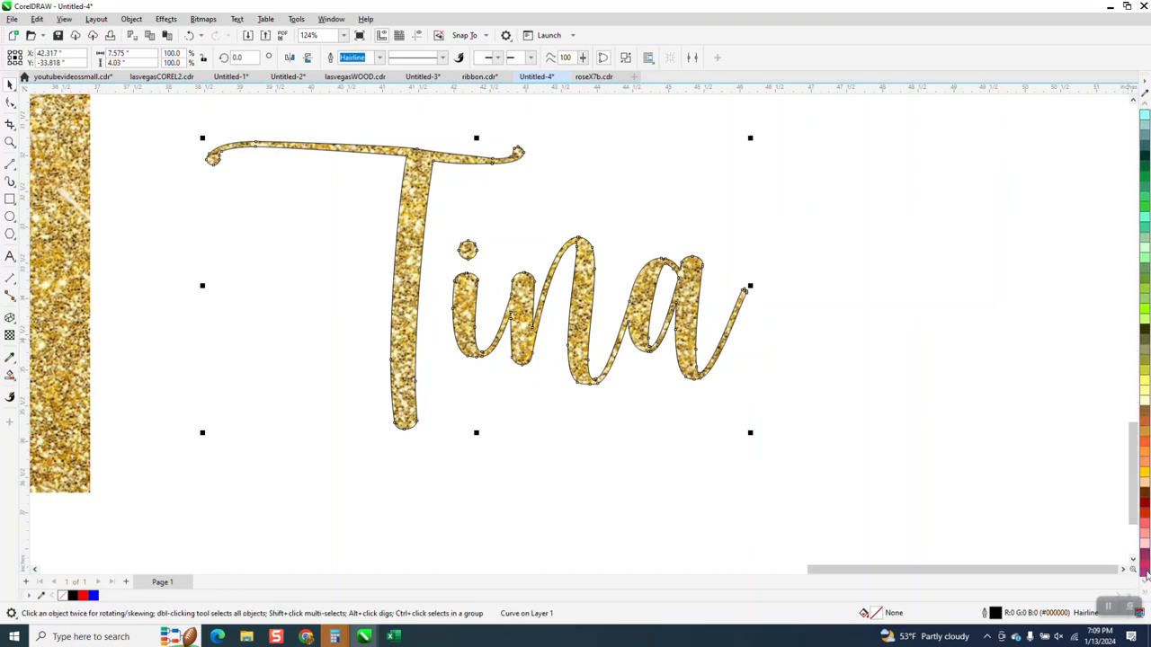
right_click(1144, 474)
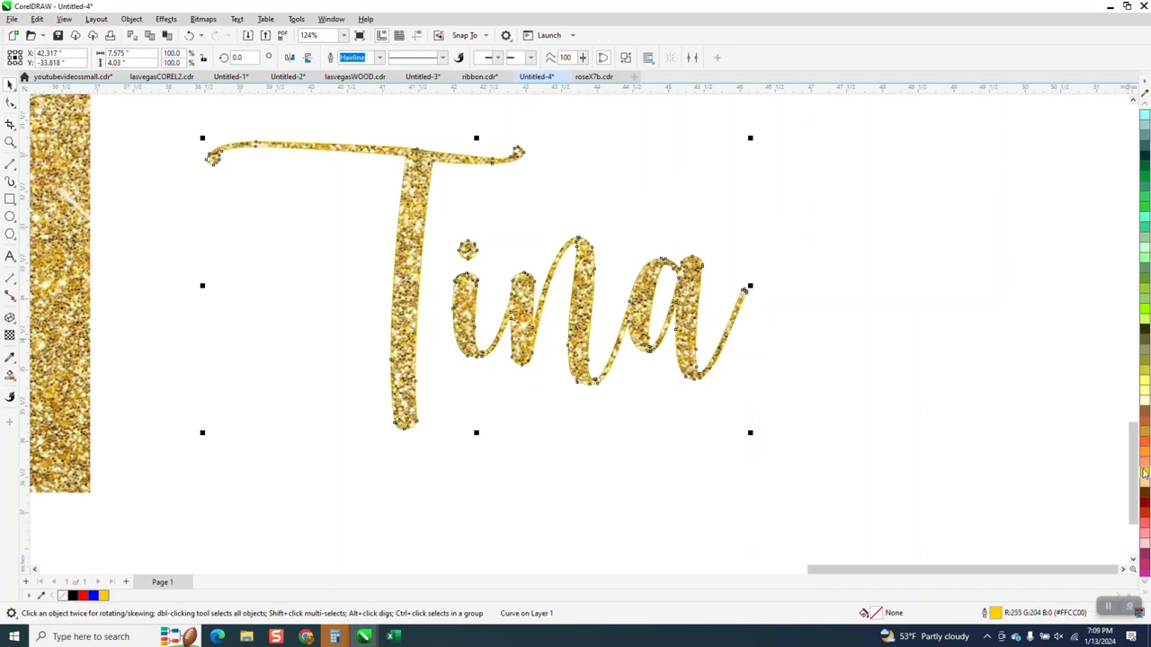
Step: Draw a rectangle about 9.41 by 5.06 inches around the glitter Tina lettering and fill it with black
left_click(10, 198)
left_click_drag(157, 112, 827, 473)
left_click(1144, 103)
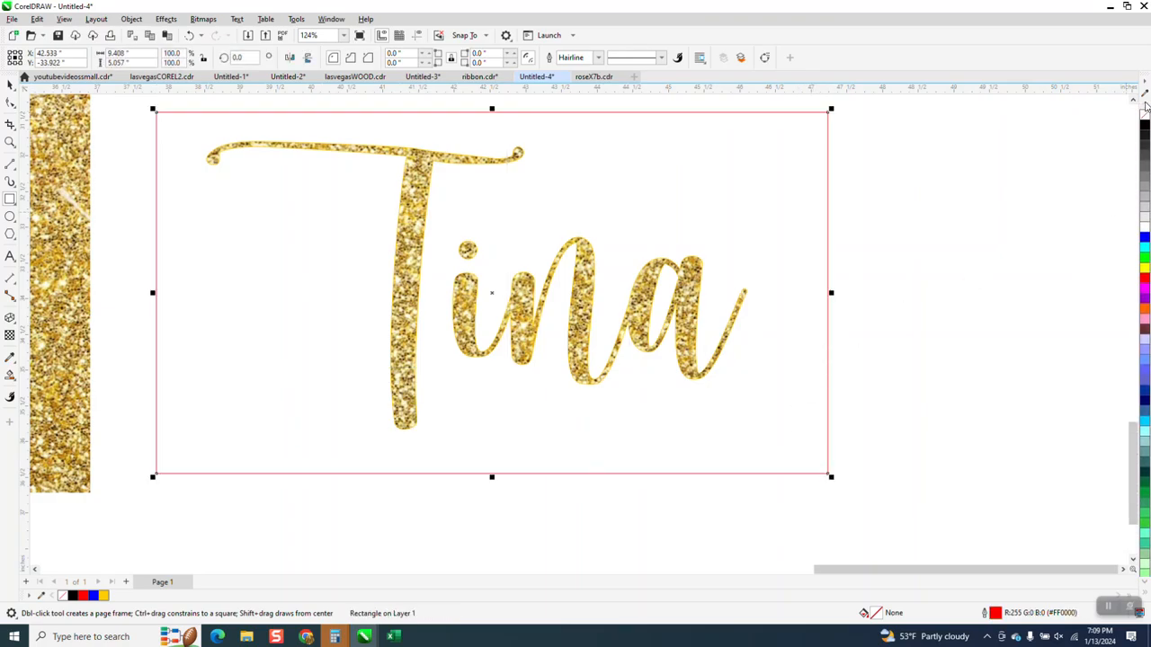
left_click(1144, 127)
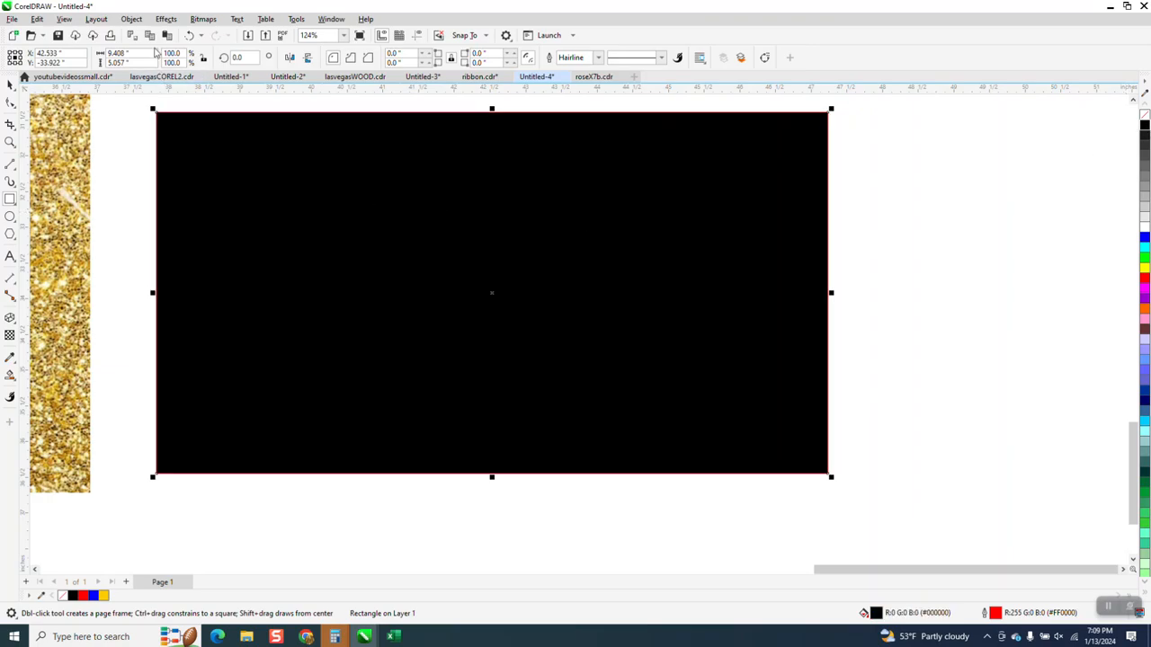
Step: Send the black rectangle to the back of the page, behind the glitter lettering
left_click(133, 18)
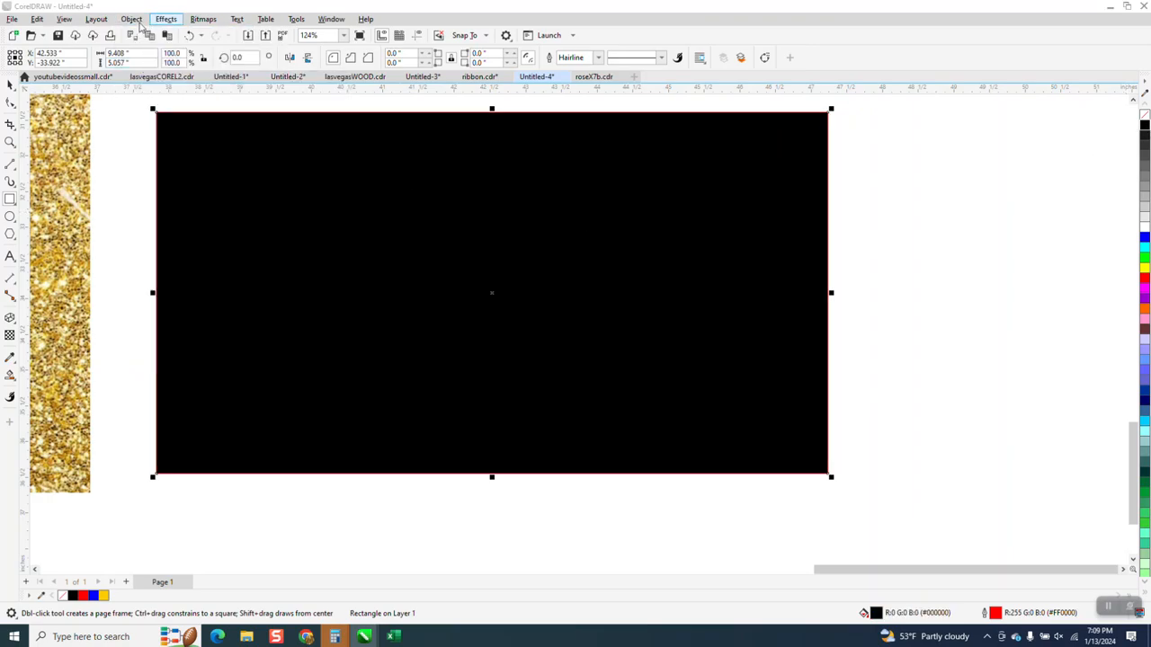
mouse_move(156, 212)
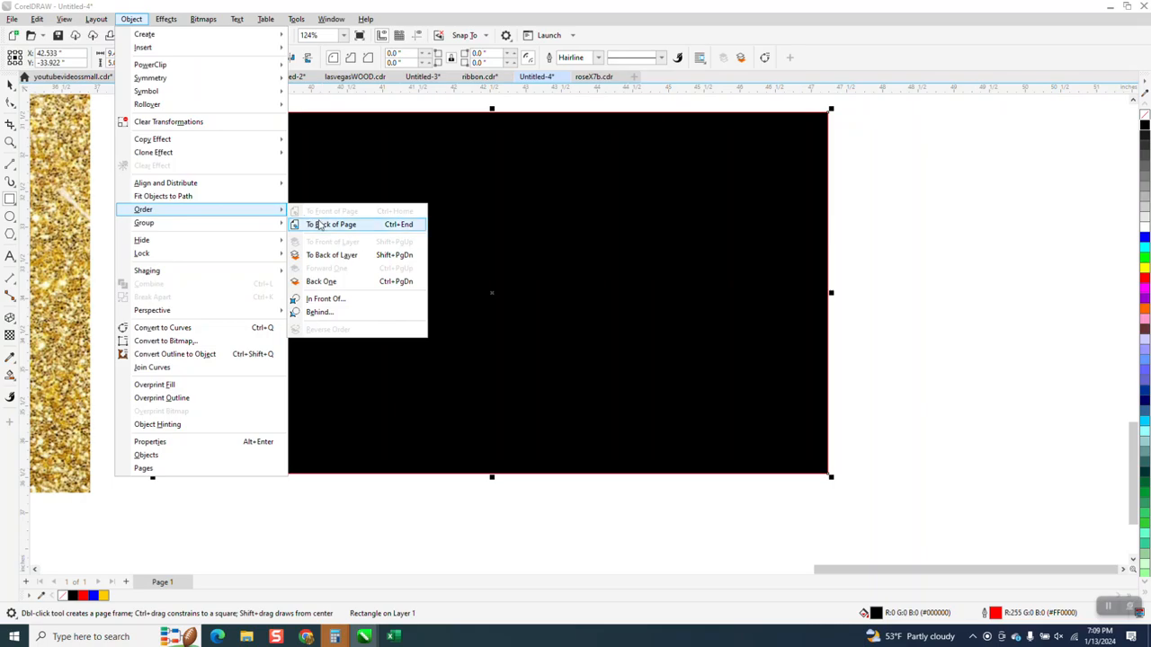
left_click(321, 225)
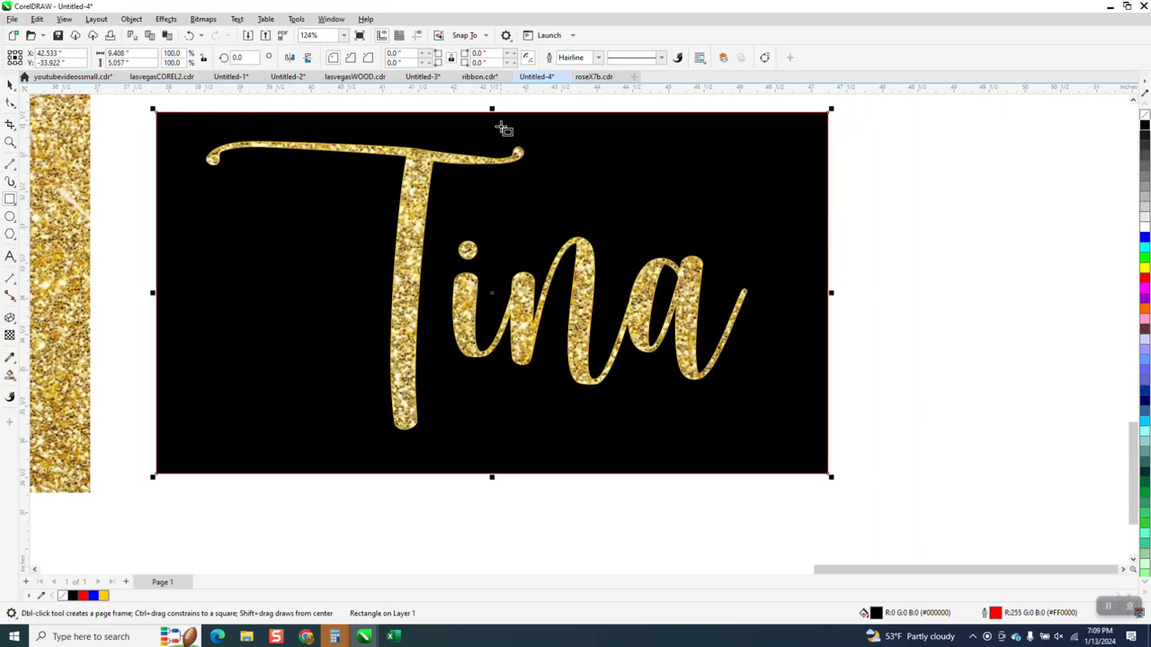
Step: Select the outline curve around the glitter lettering and remove its outline color
left_click(10, 142)
left_click_drag(476, 141, 555, 187)
scroll(550, 198, "down", 1)
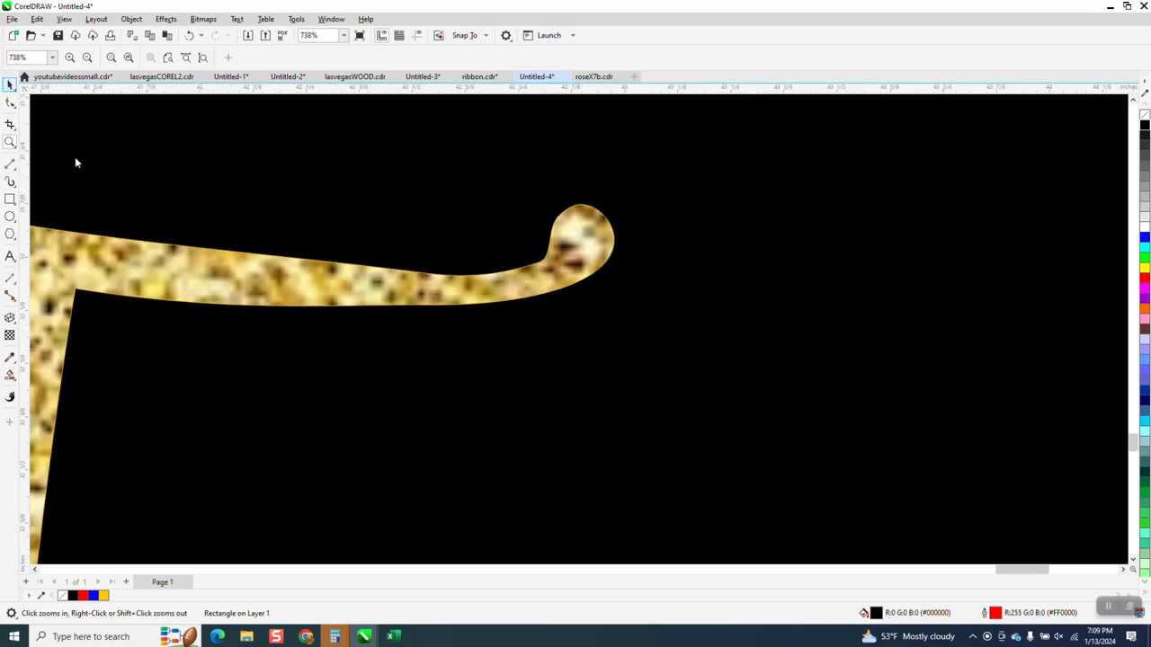
left_click(206, 277)
scroll(210, 275, "down", 2)
scroll(852, 330, "down", 1)
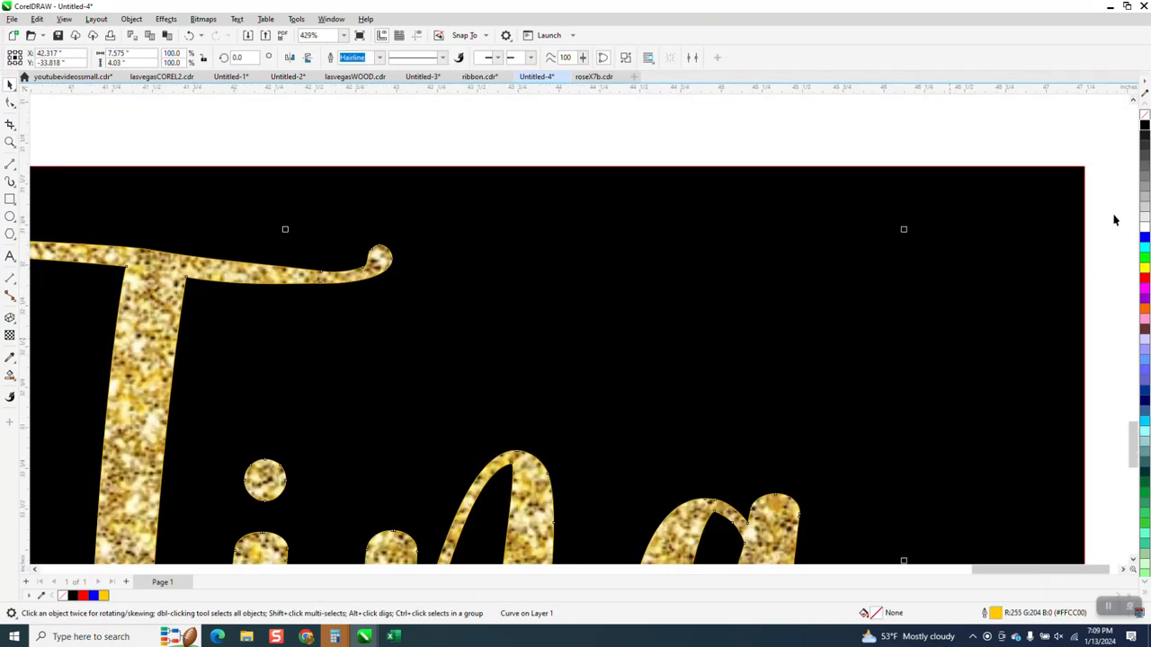
right_click(1144, 117)
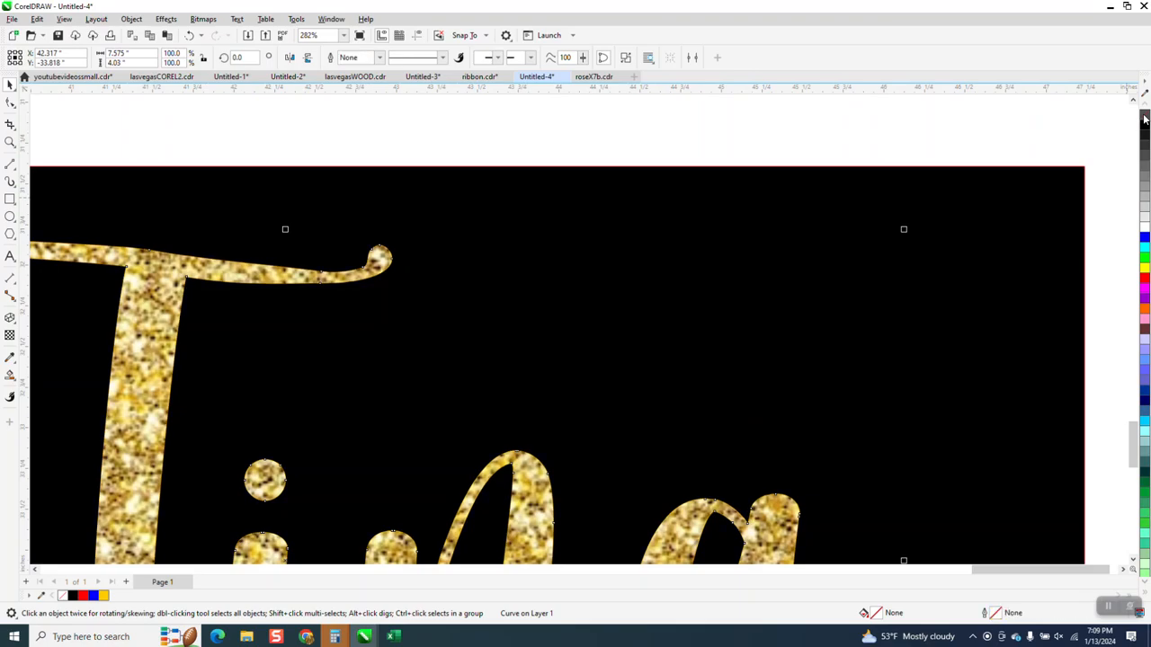
Step: Try a gold (#FFCC00) 0.01 in outline on the Tina lettering and set the outline width back to None
left_click(10, 142)
left_click_drag(364, 235, 428, 284)
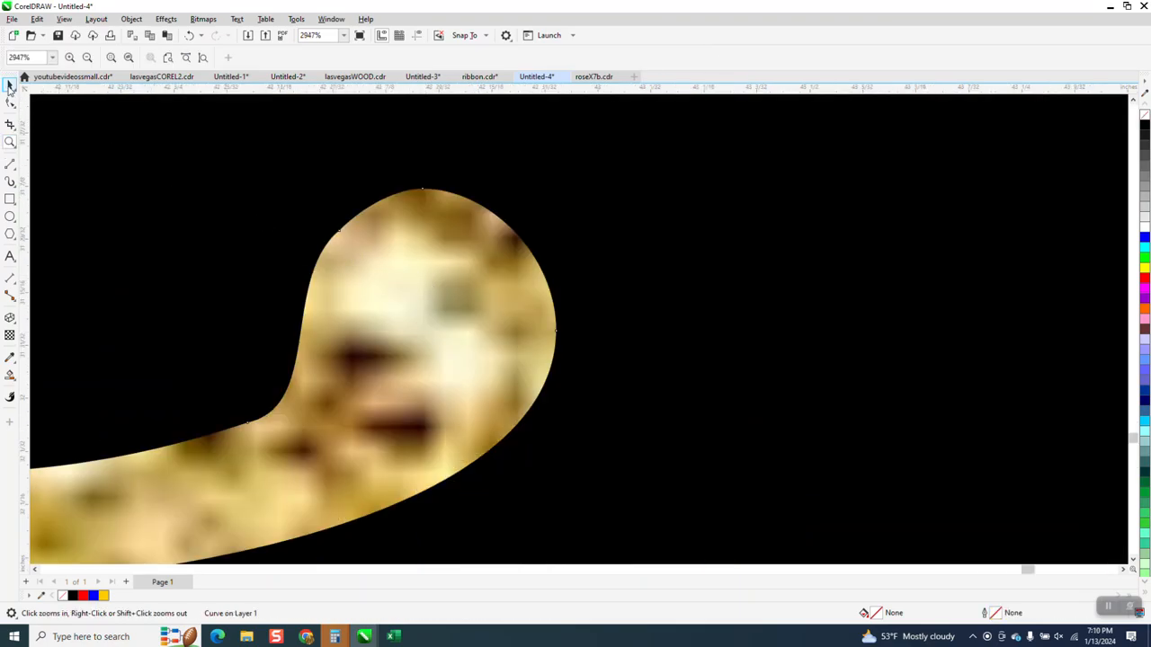
key("space")
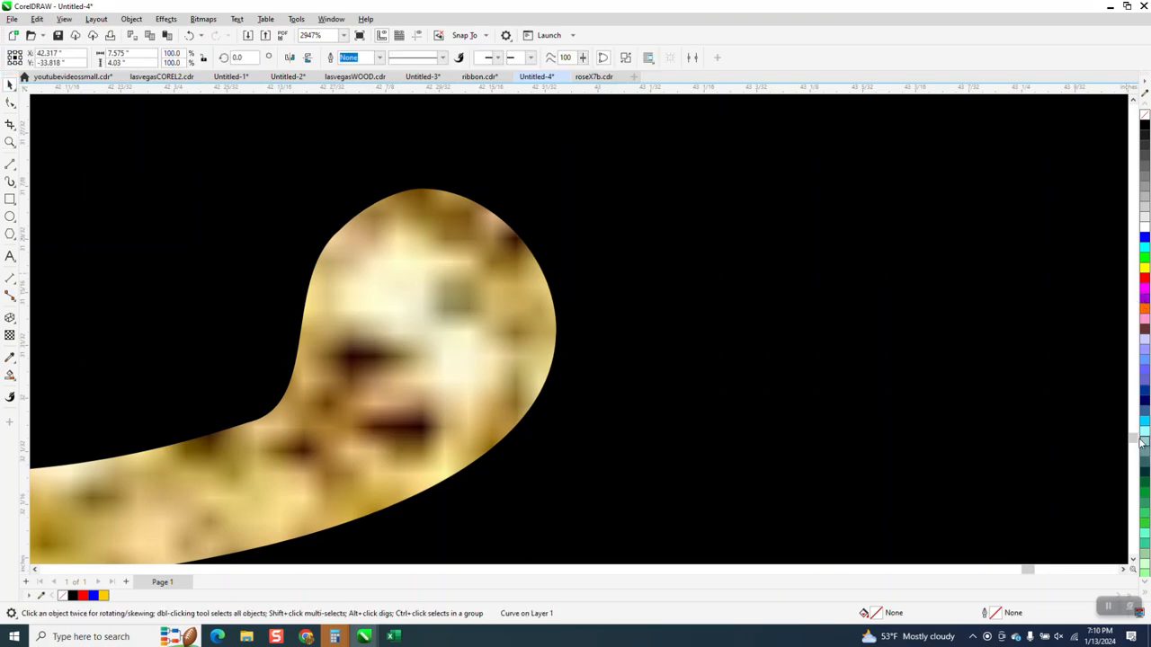
left_click(1144, 583)
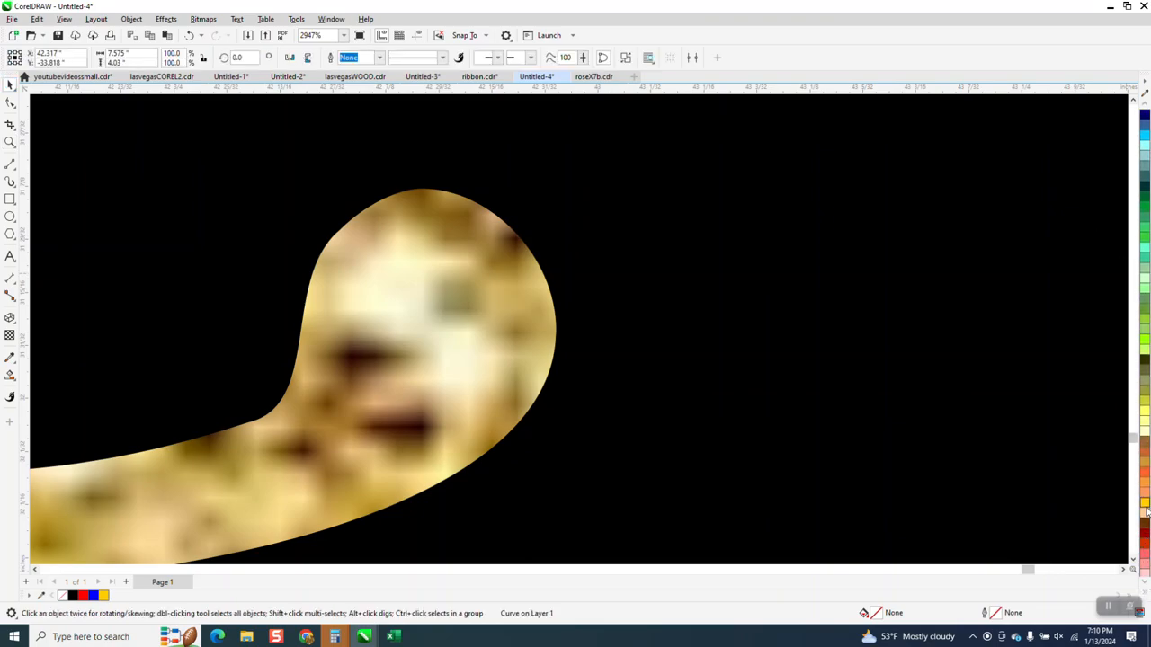
right_click(1144, 509)
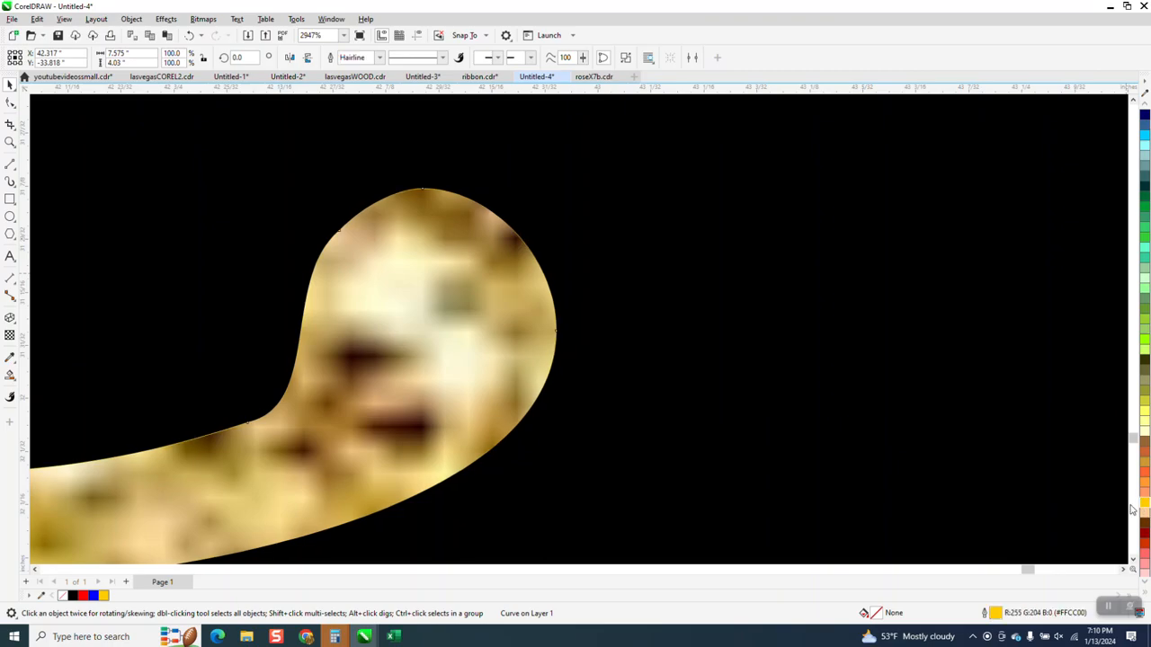
left_click(380, 58)
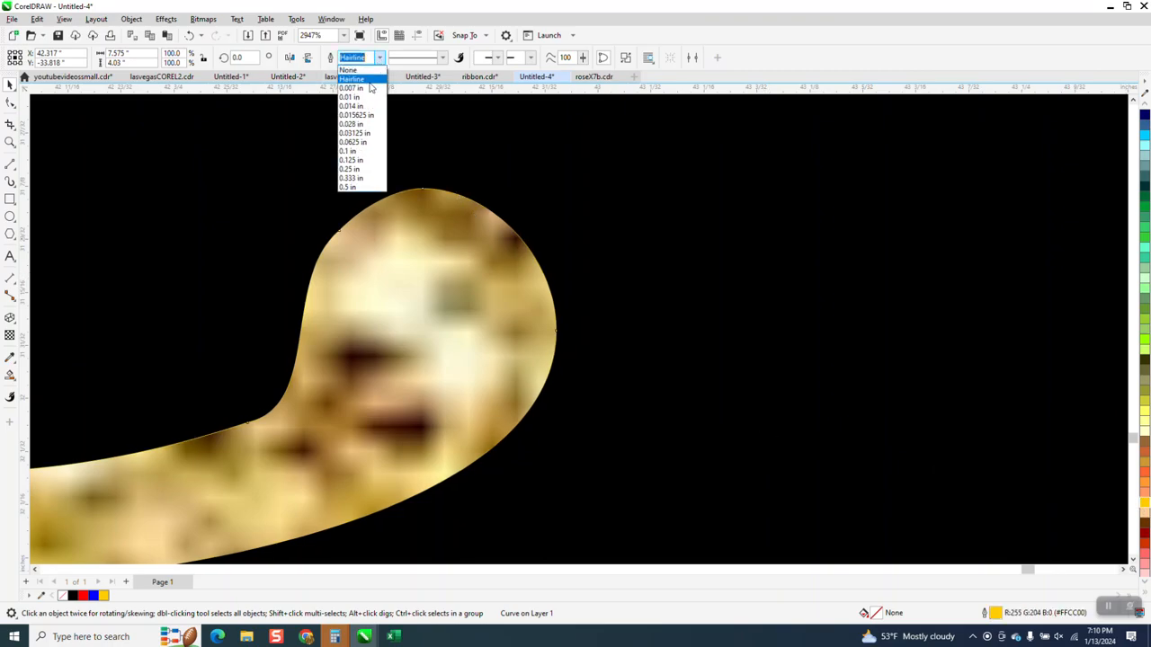
left_click(361, 96)
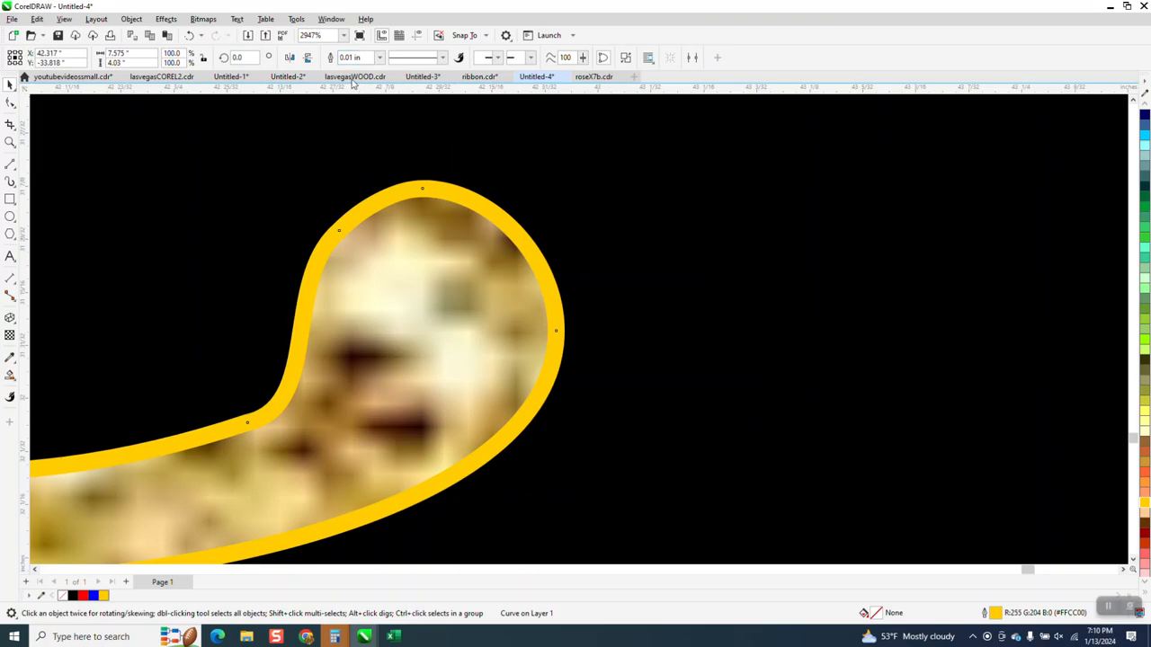
left_click(379, 57)
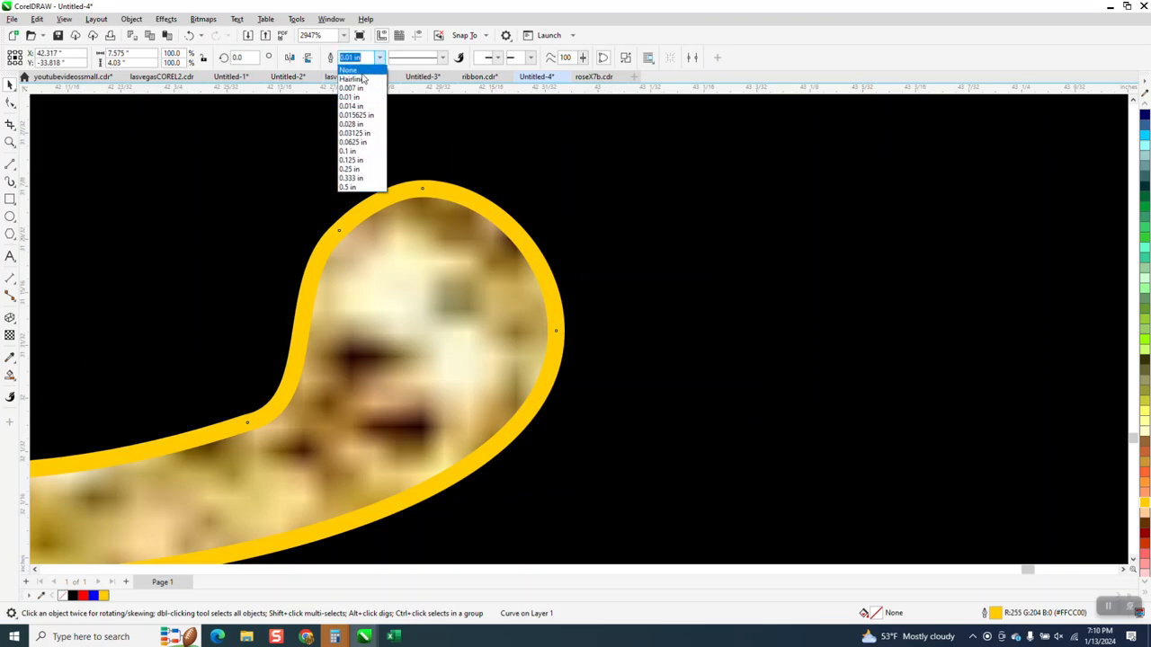
left_click(359, 72)
Step: Examine the glitter lettering on the black background, checking the T's crossbar and the strokes of the other letters up close
scroll(530, 226, "down", 4)
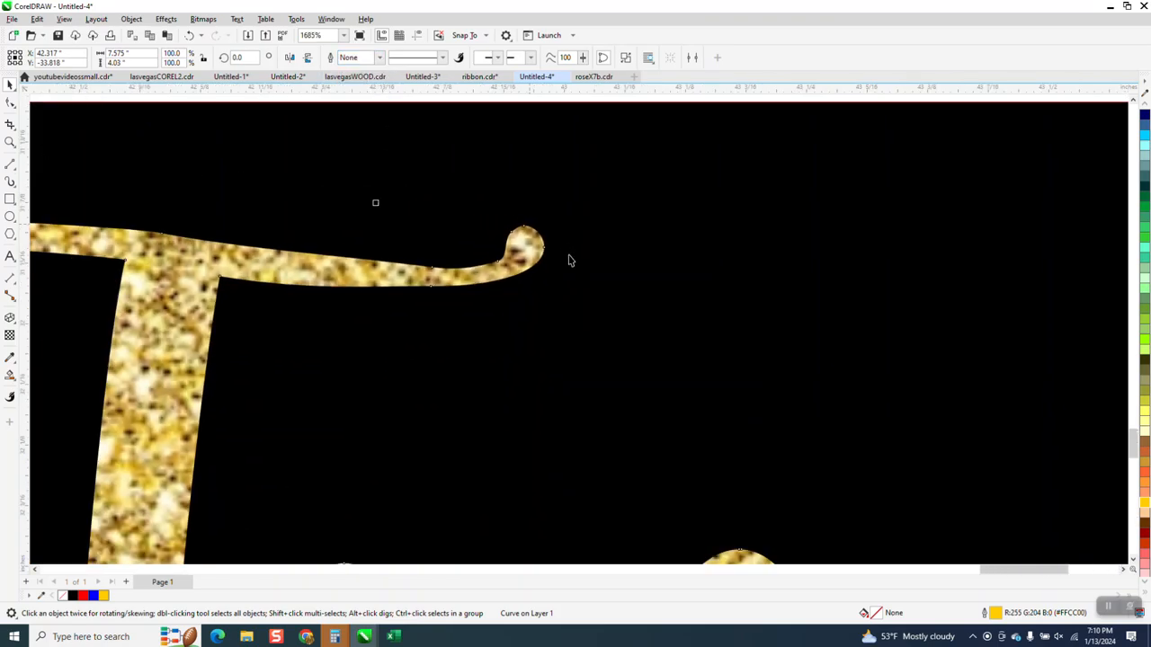
scroll(446, 227, "down", 3)
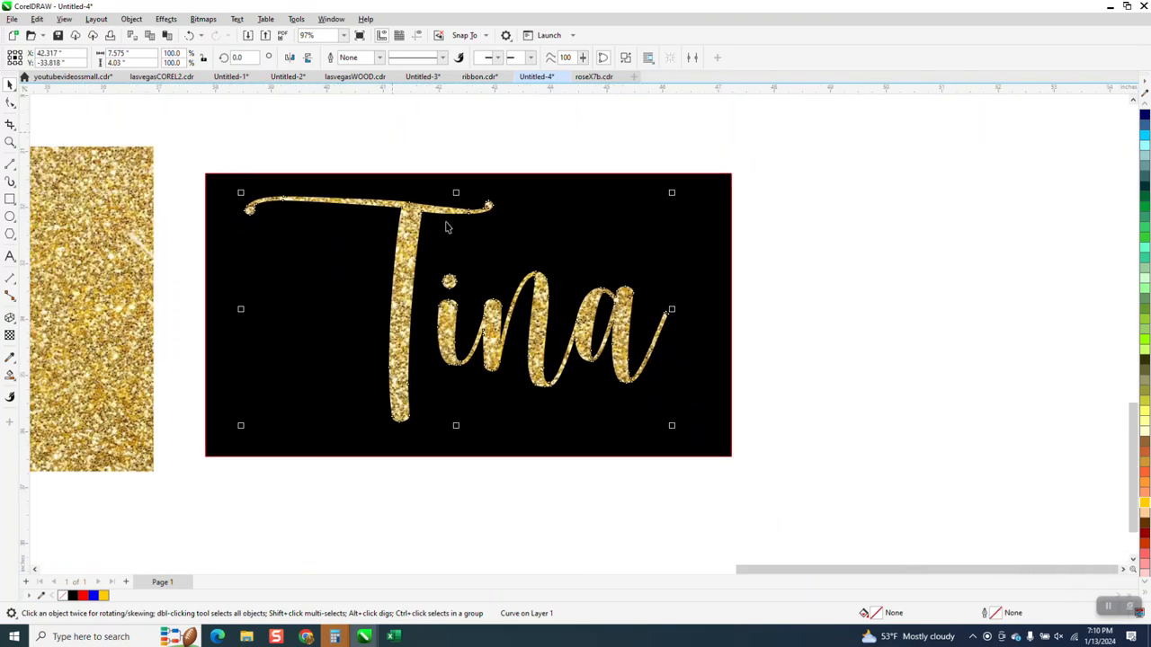
left_click(11, 142)
left_click_drag(269, 186, 343, 221)
scroll(343, 221, "down", 10)
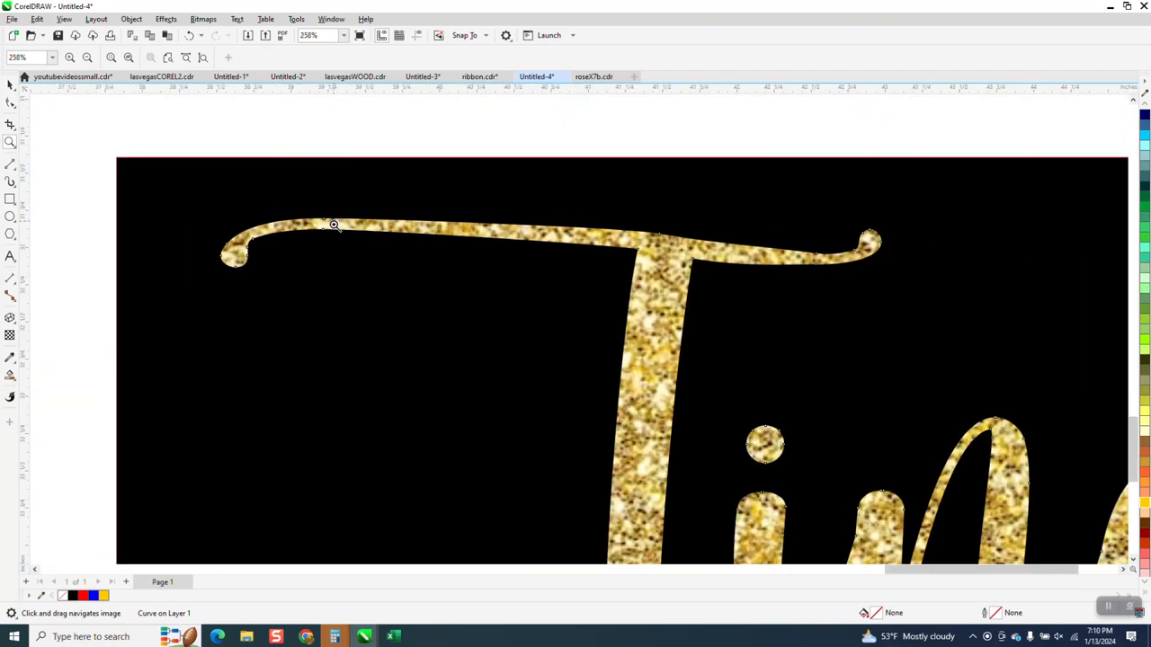
scroll(409, 250, "down", 1)
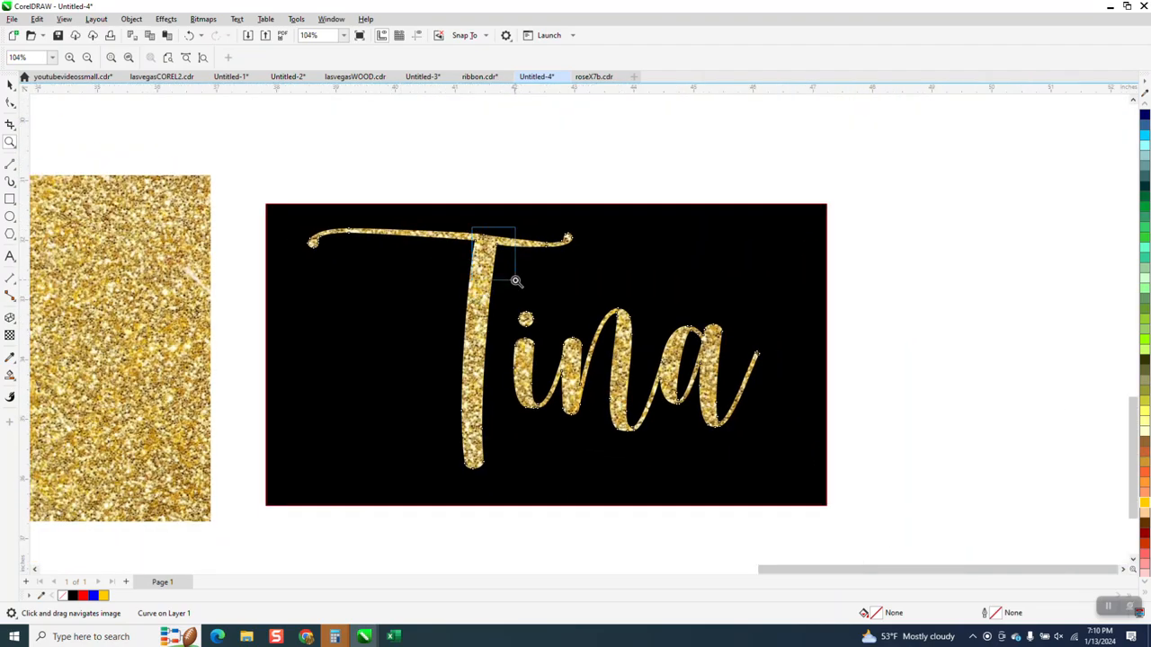
left_click_drag(516, 282, 516, 283)
scroll(476, 251, "down", 7)
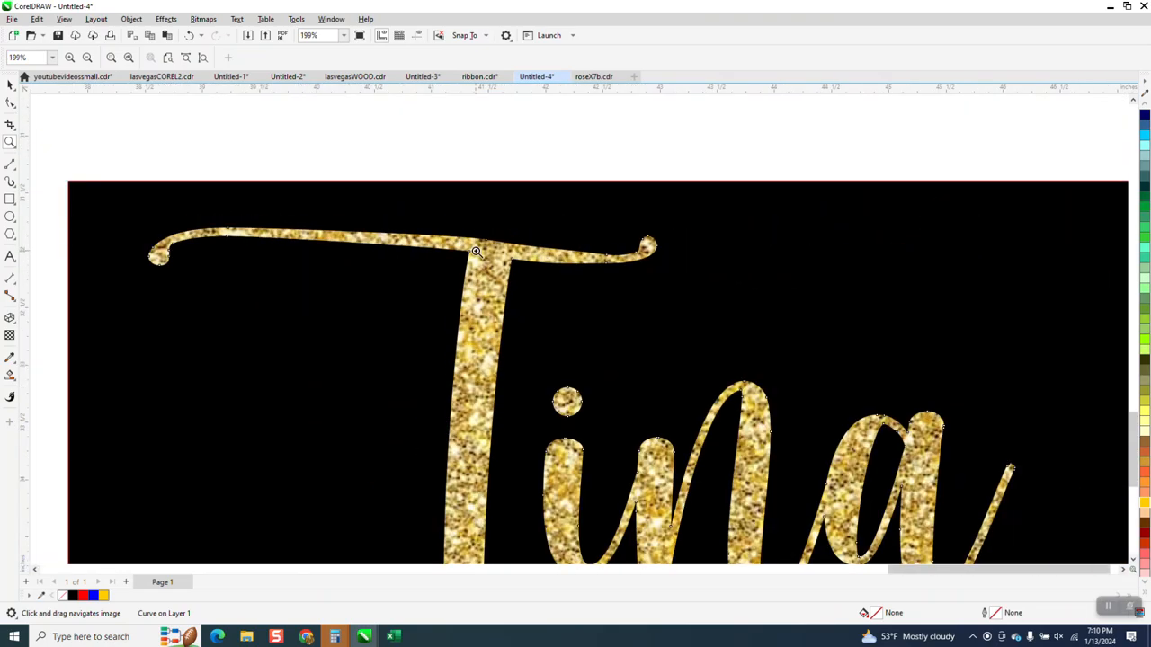
scroll(476, 251, "down", 4)
left_click_drag(564, 320, 620, 378)
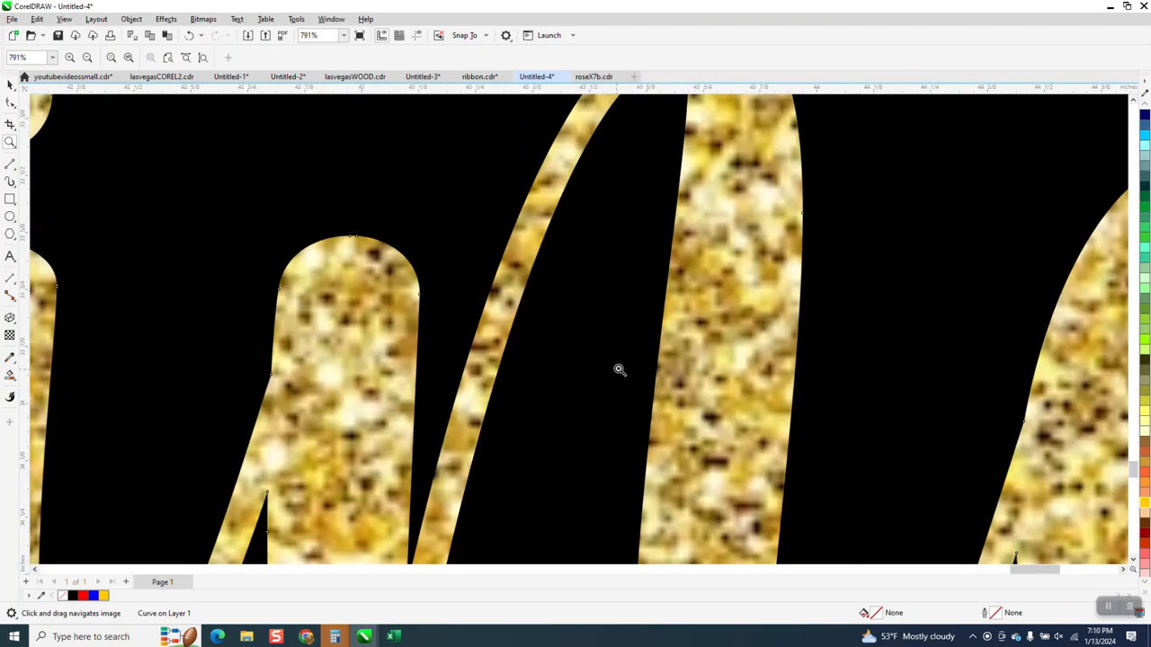
scroll(618, 368, "down", 5)
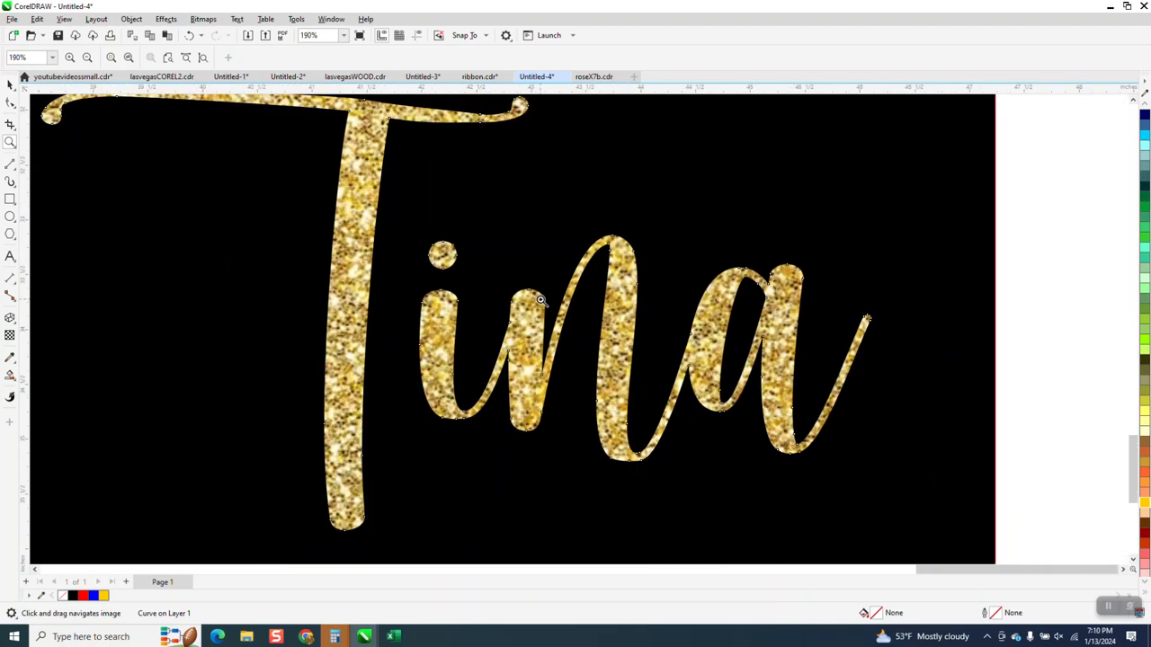
Step: Compare the glitter lettering on the black background, including the dot of the i, with the lettering in the Tina poster photo
scroll(540, 299, "down", 3)
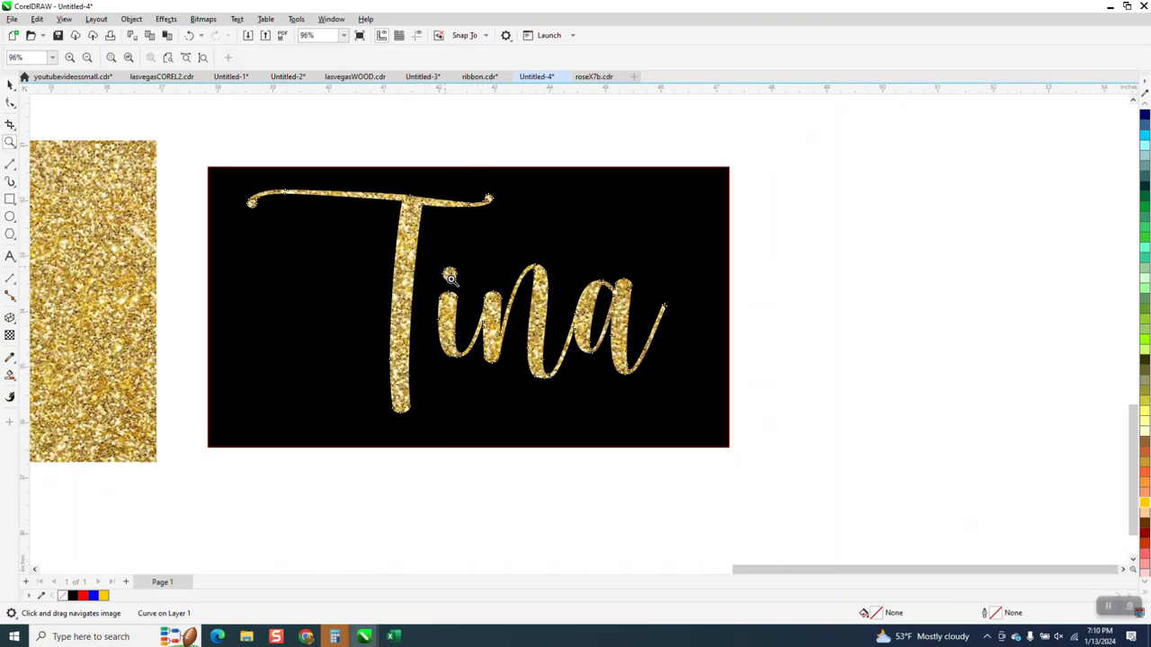
scroll(449, 278, "up", 10)
scroll(458, 284, "down", 6)
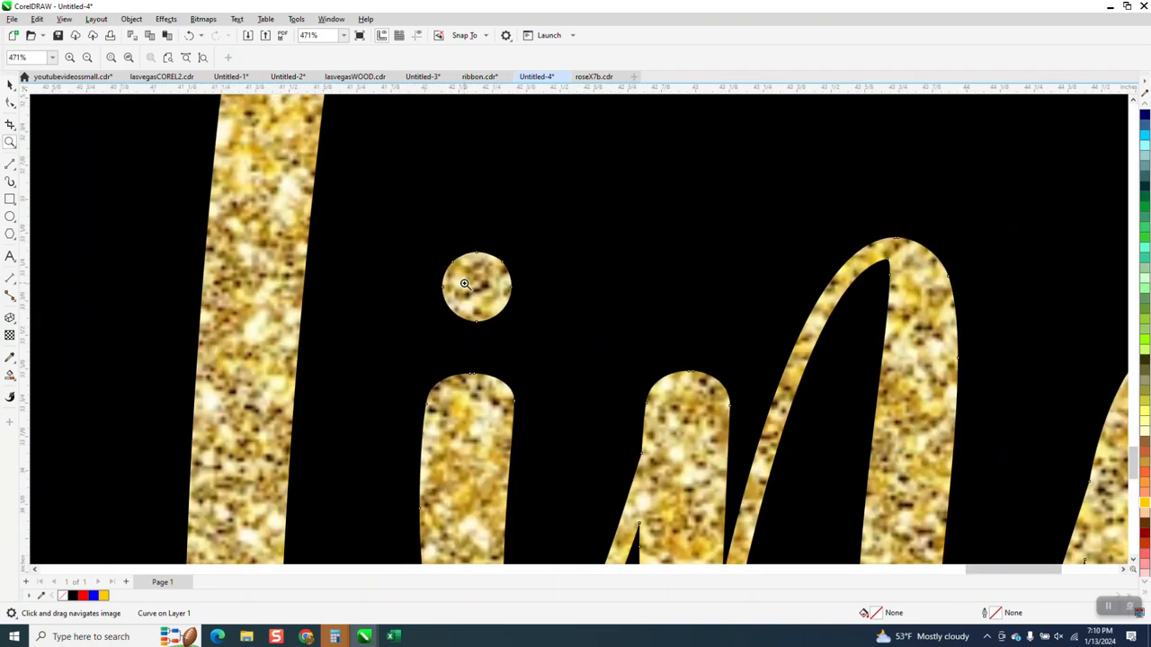
scroll(464, 284, "down", 10)
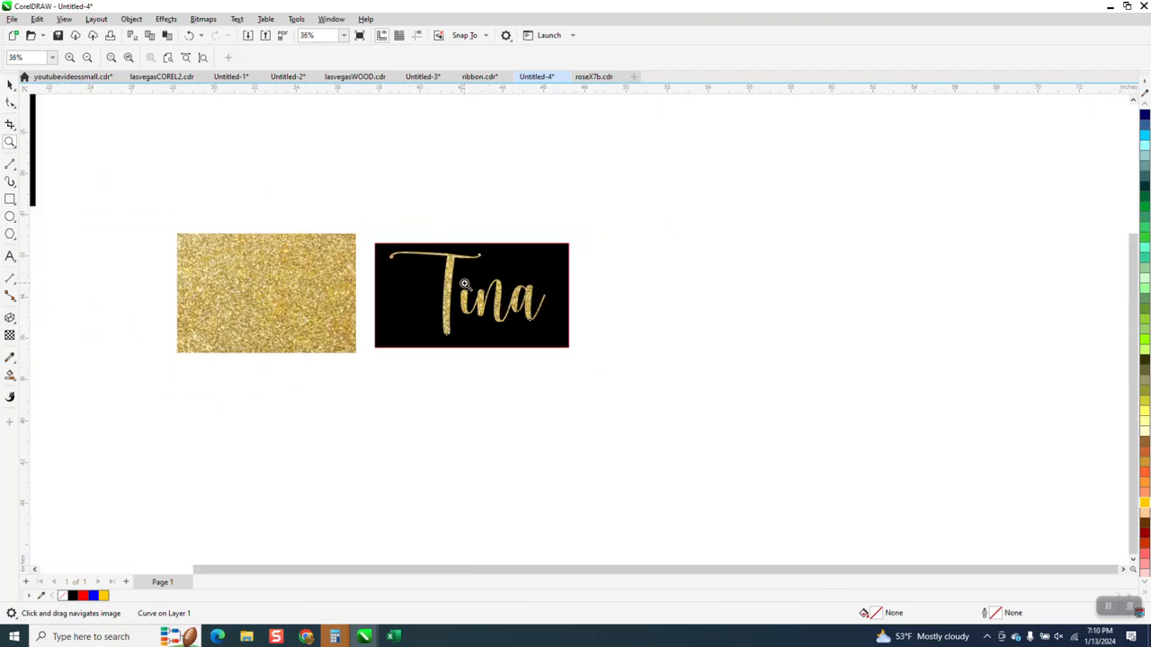
scroll(463, 284, "down", 1)
scroll(167, 265, "down", 1)
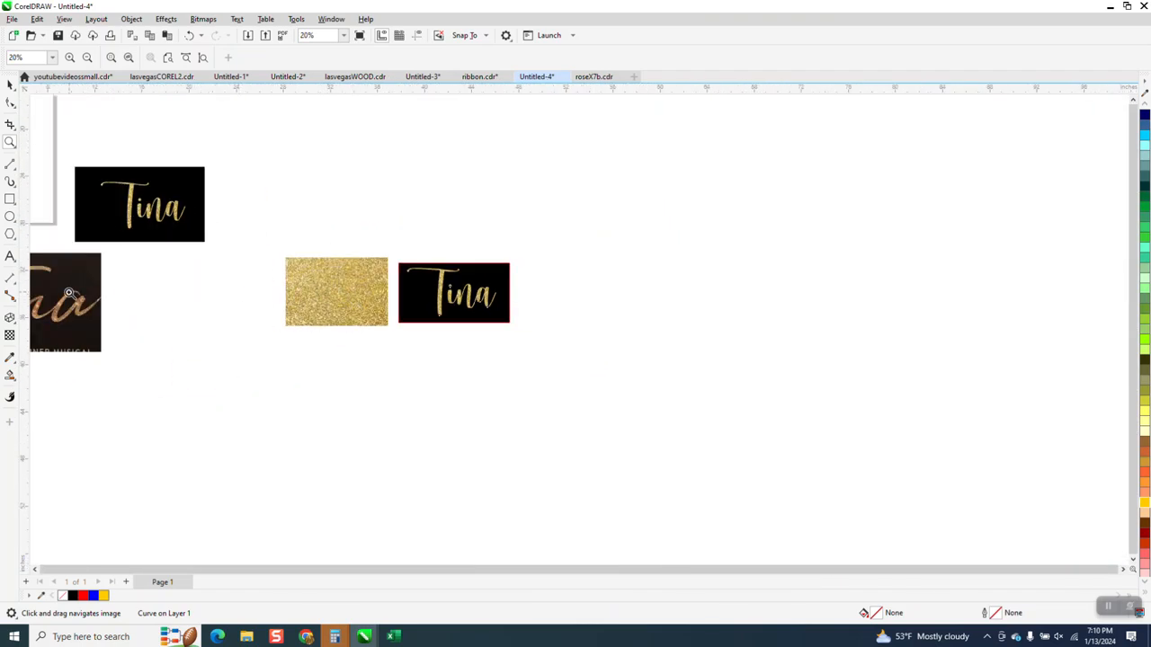
scroll(68, 292, "up", 8)
scroll(335, 301, "up", 3)
scroll(337, 297, "down", 7)
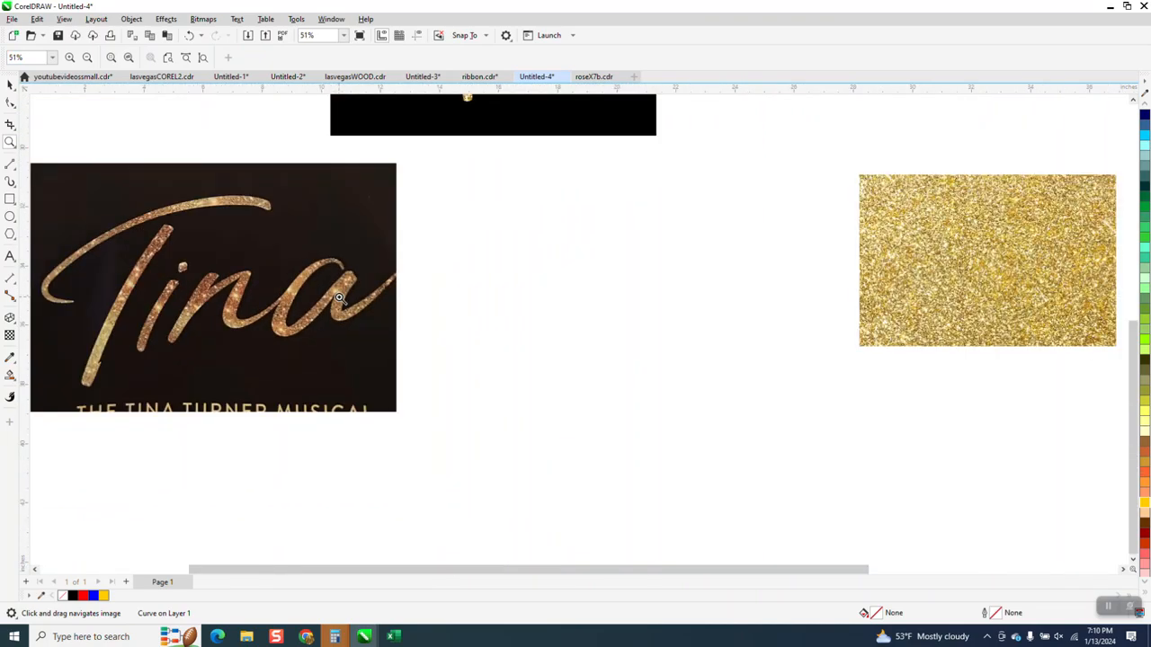
scroll(339, 297, "down", 3)
scroll(782, 322, "up", 6)
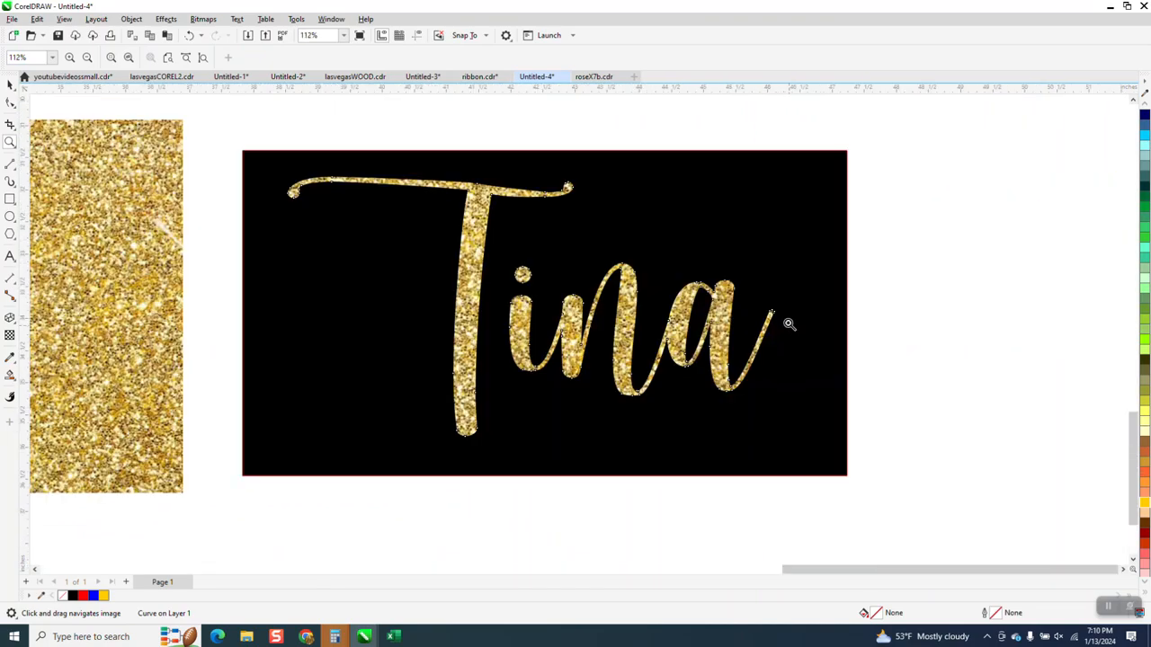